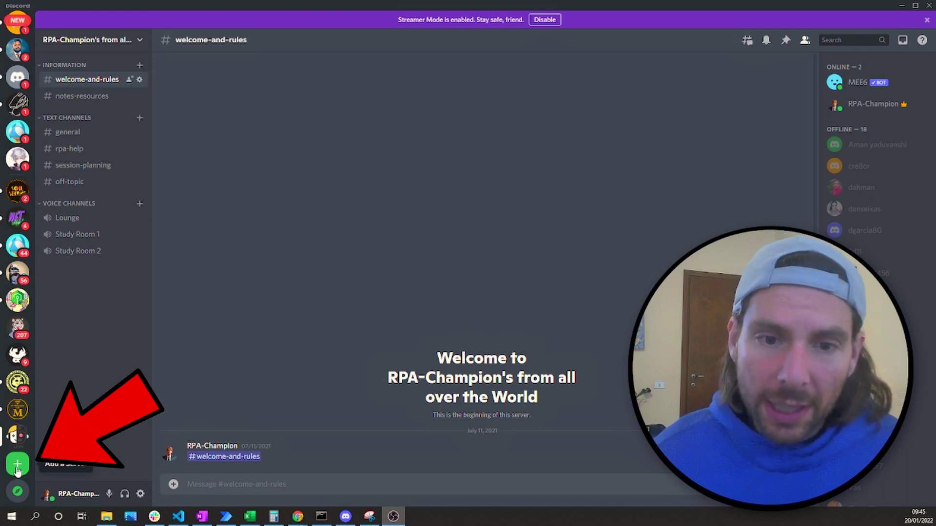
Start a new club-or-community server from scratch, then cancel without creating it.
click(16, 467)
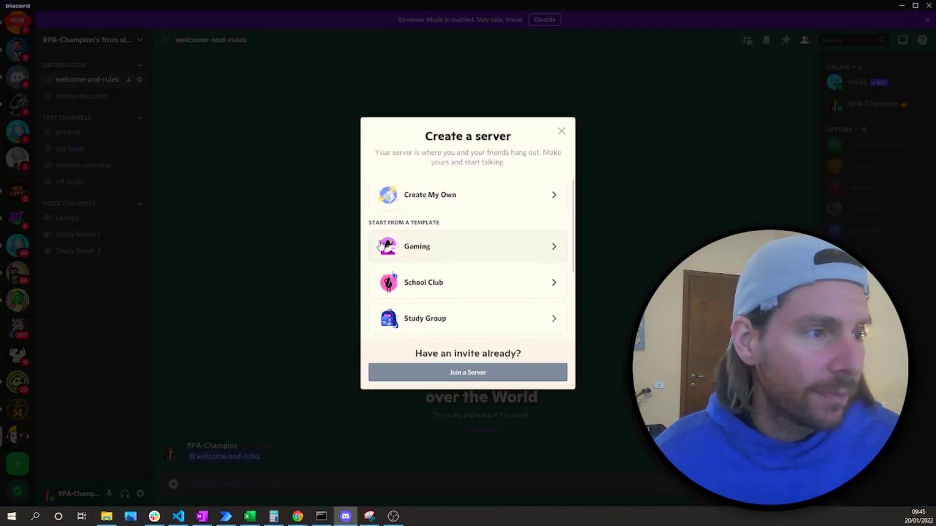
scroll(502, 309, down, 3)
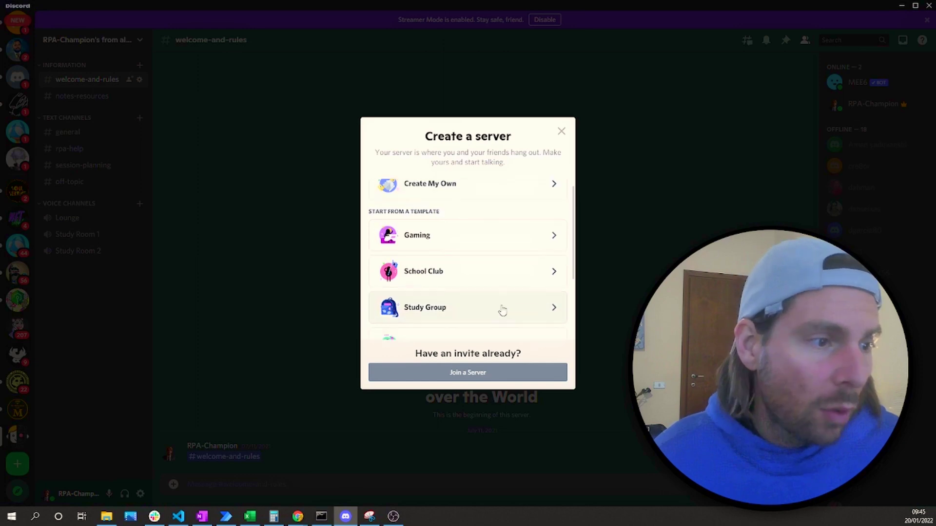
scroll(462, 300, up, 2)
scroll(462, 300, up, 1)
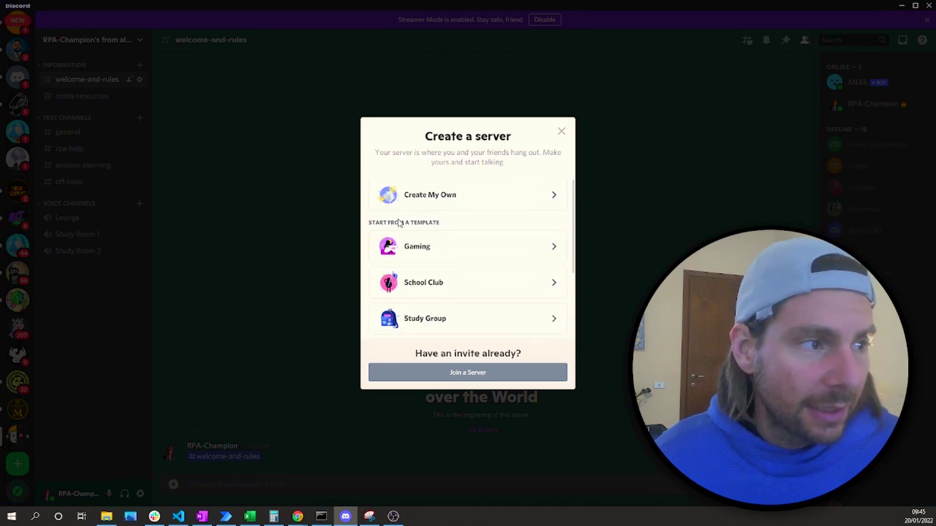
click(509, 204)
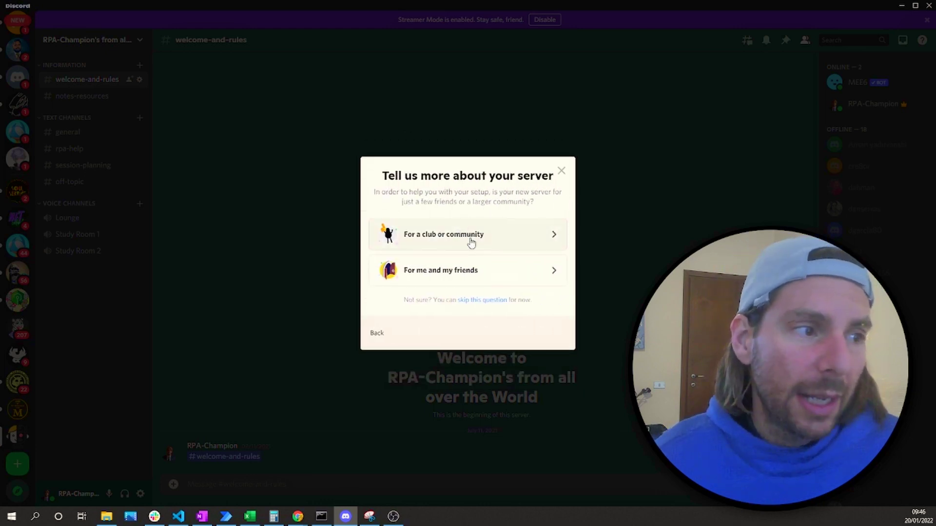
click(493, 239)
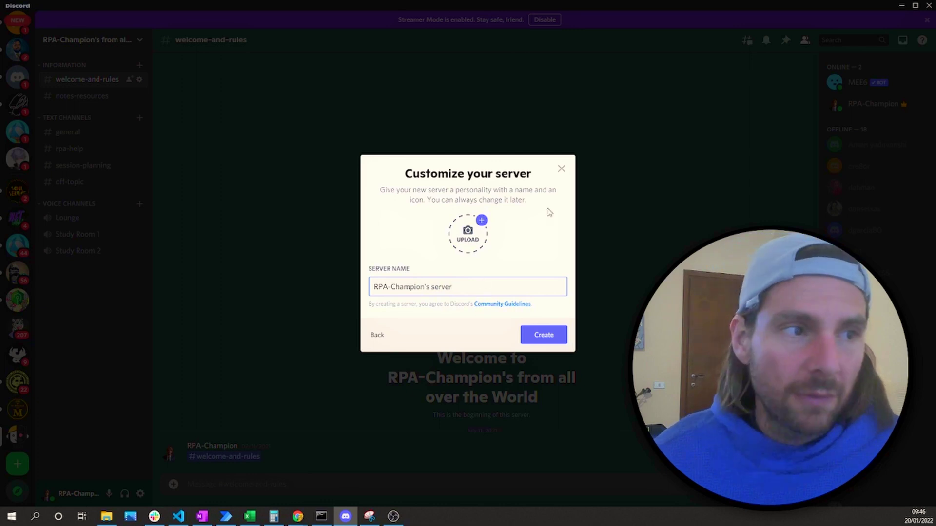
click(561, 171)
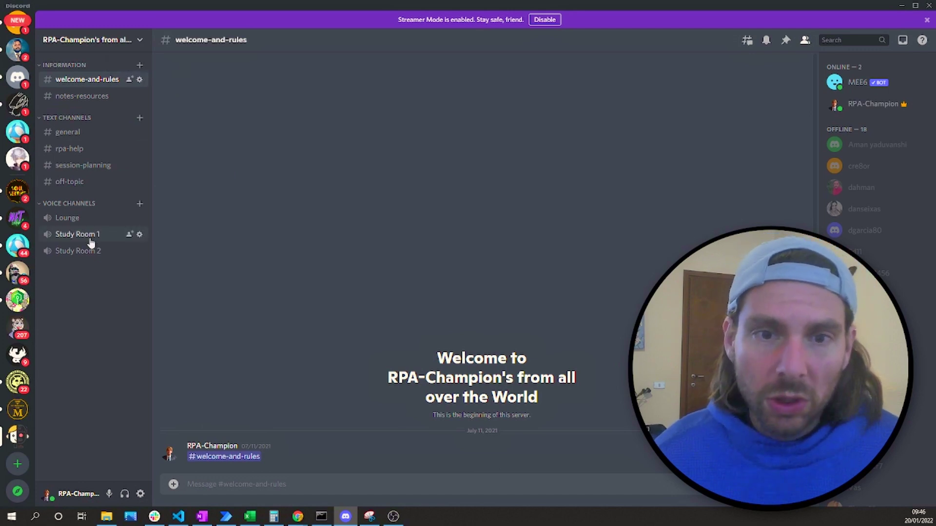
click(27, 271)
scroll(108, 156, up, 10)
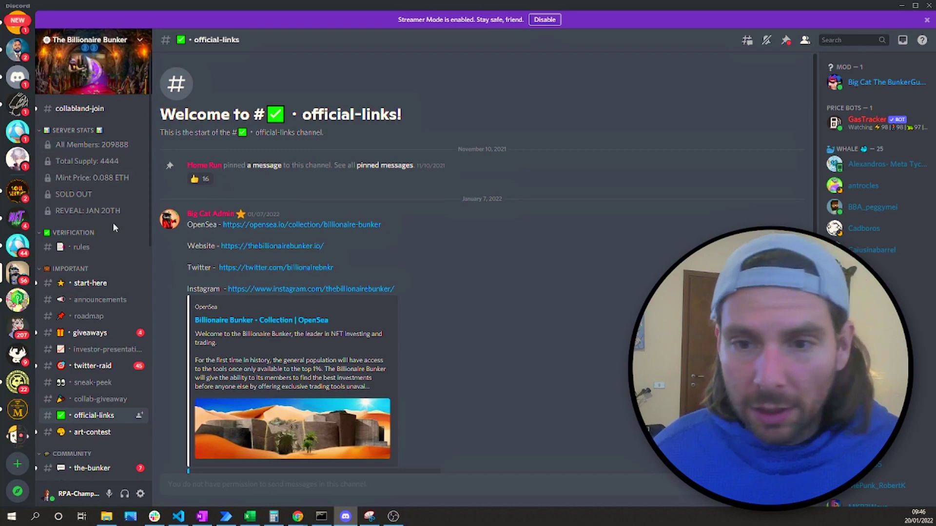
click(16, 437)
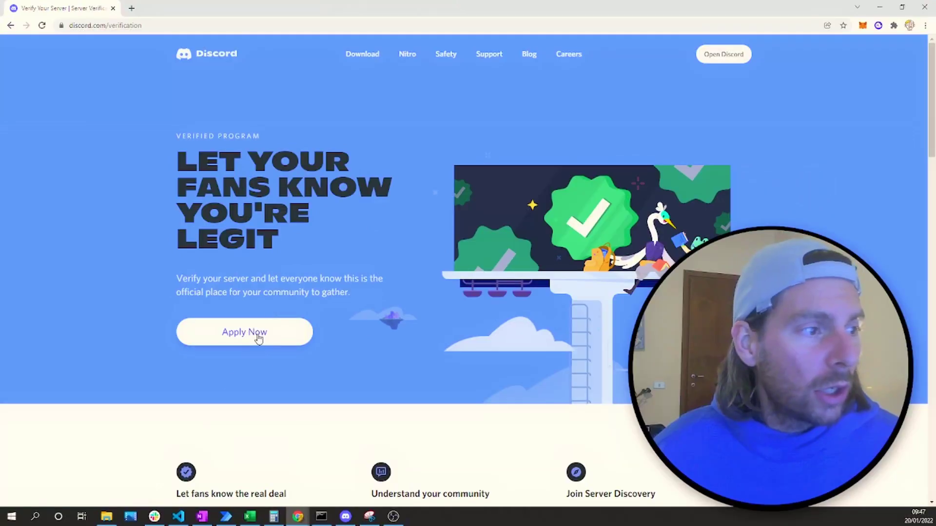
click(258, 339)
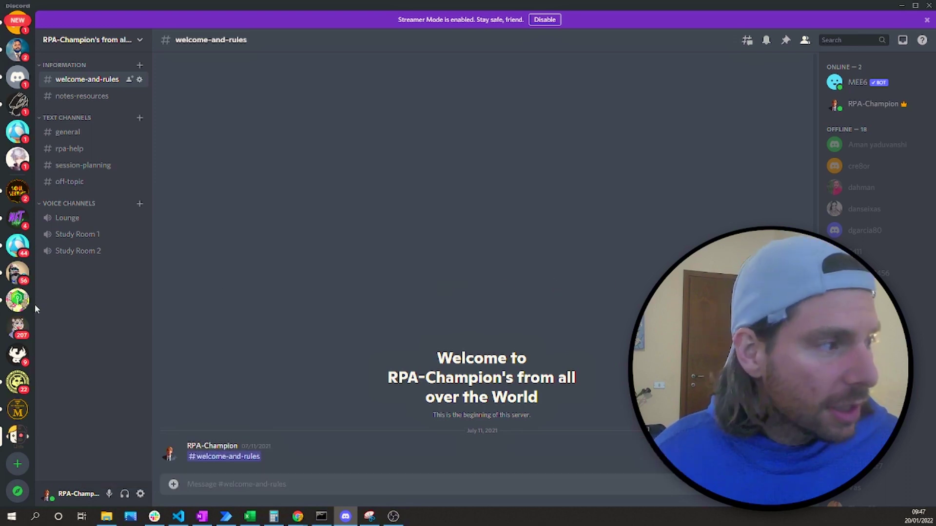
Browse the Lazy Tiger Wood Club and Billionaire Bunker servers, then return to RPA-Champion's.
click(18, 328)
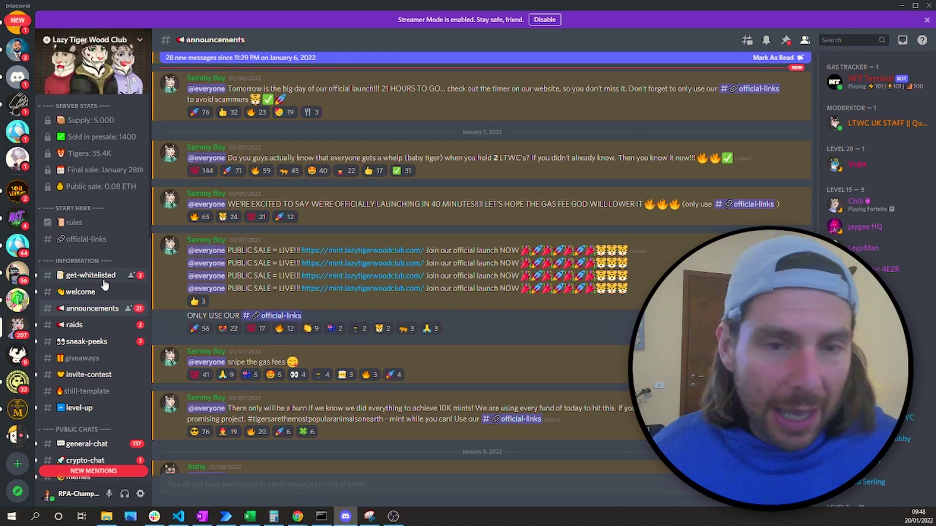
scroll(103, 285, down, 6)
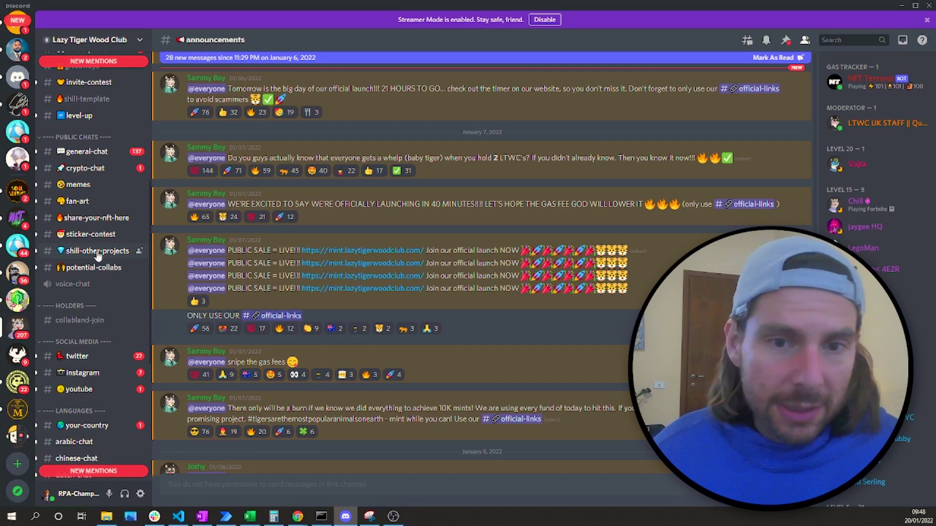
scroll(96, 257, up, 6)
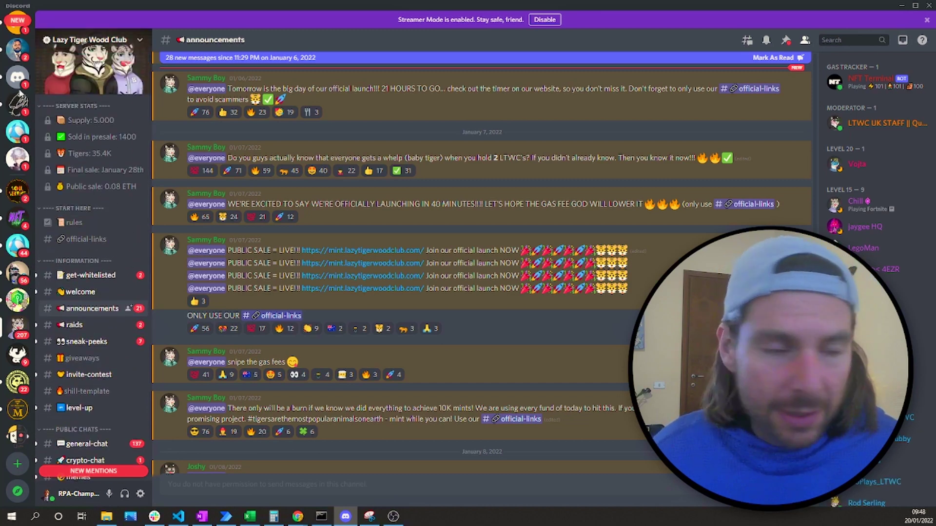
click(13, 273)
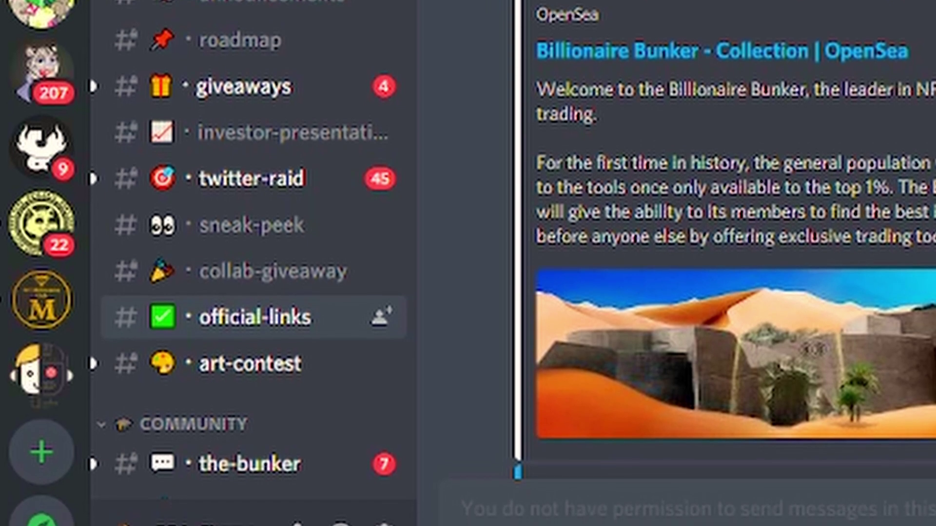
scroll(271, 87, down, 5)
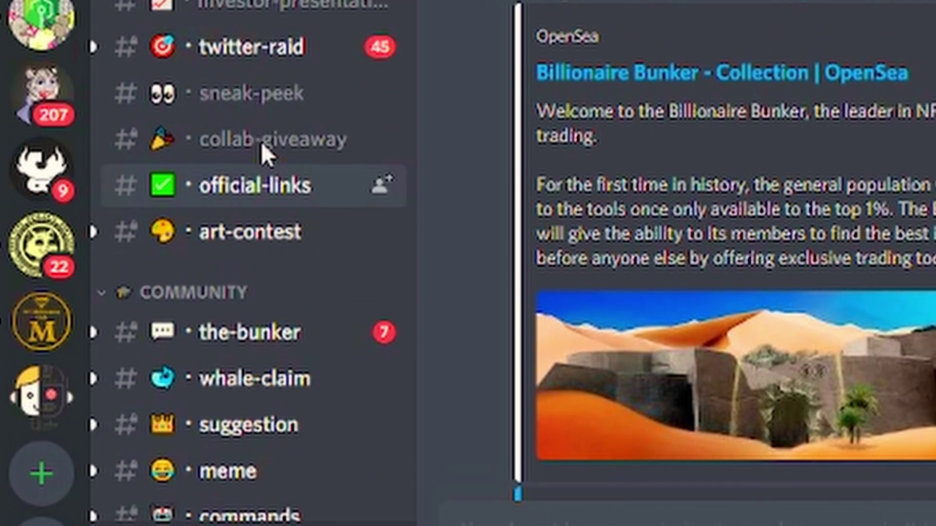
scroll(268, 122, down, 5)
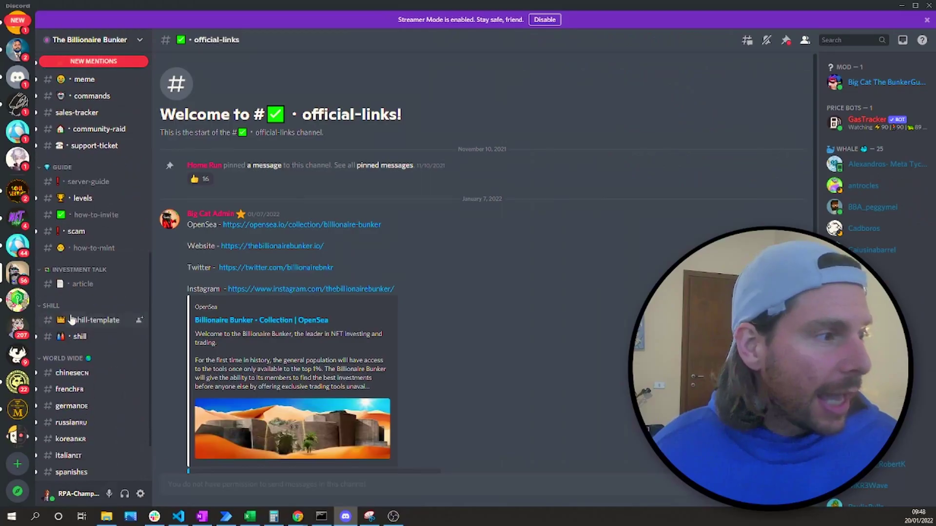
scroll(104, 293, down, 1)
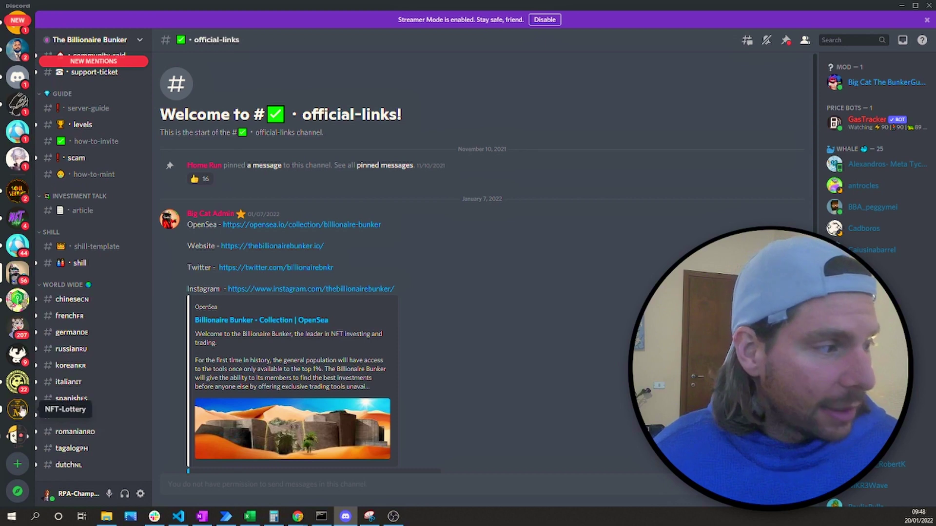
click(20, 431)
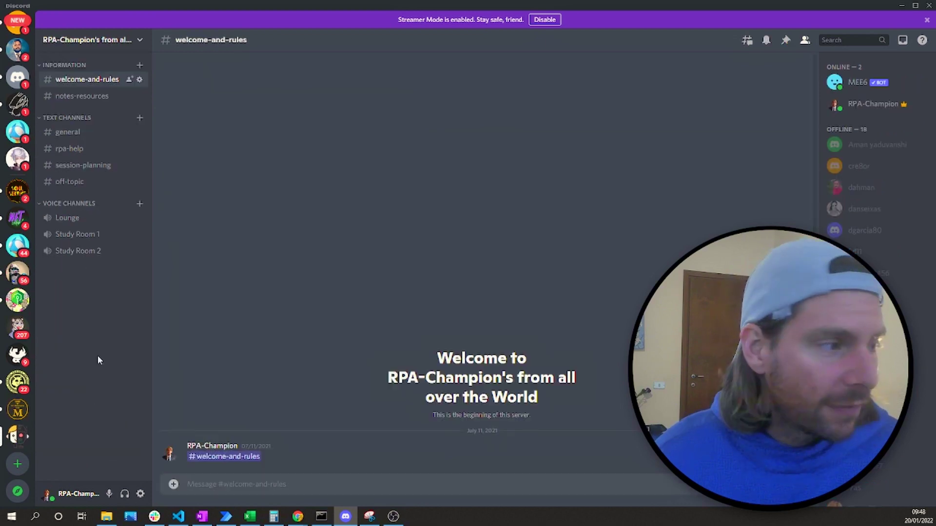
Create a category with the default name NEW CATEGORY.
right_click(94, 284)
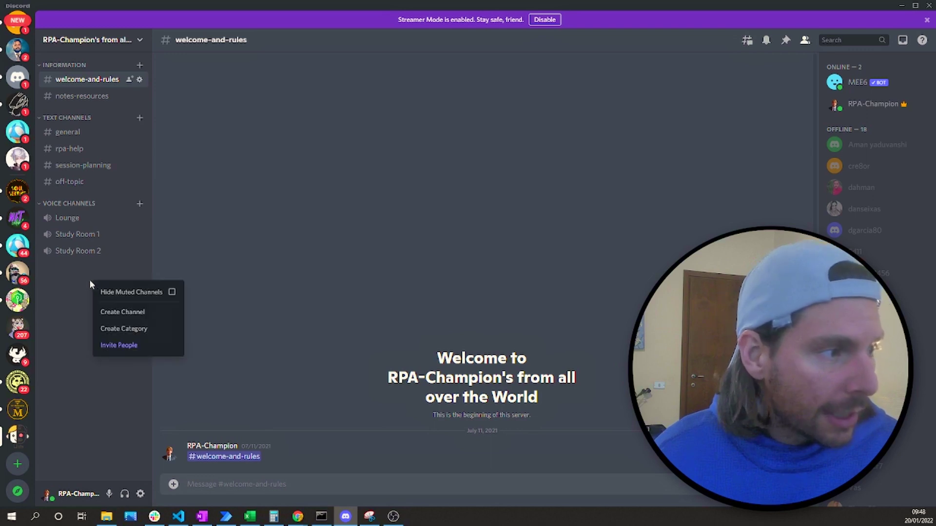
click(154, 330)
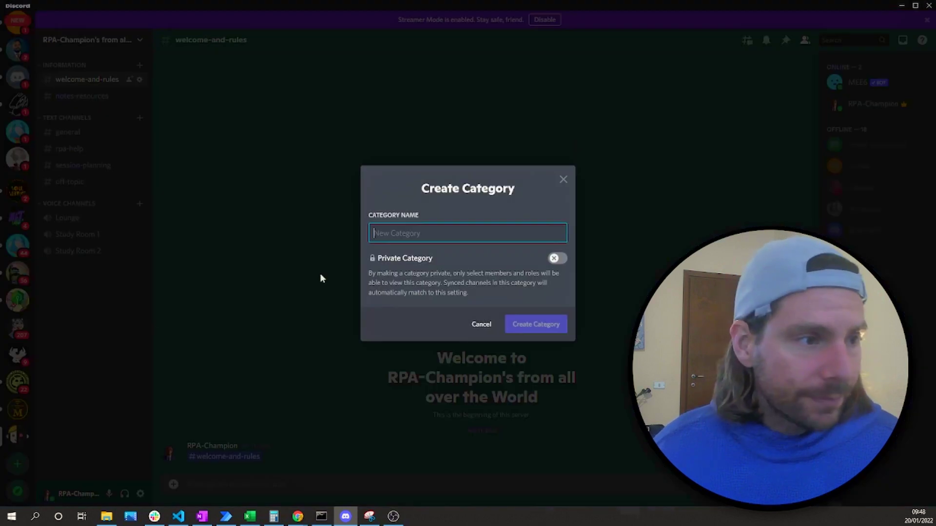
click(519, 322)
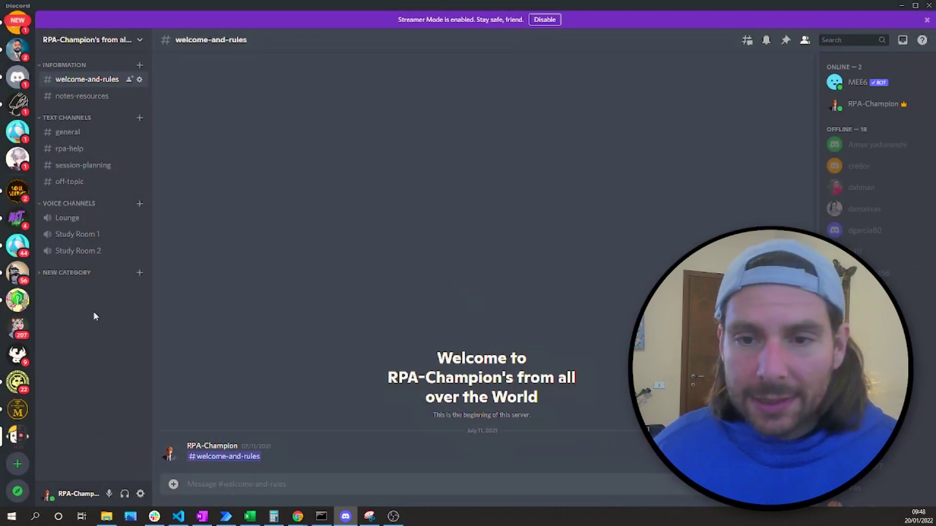
Create a text channel named test-1.
right_click(95, 316)
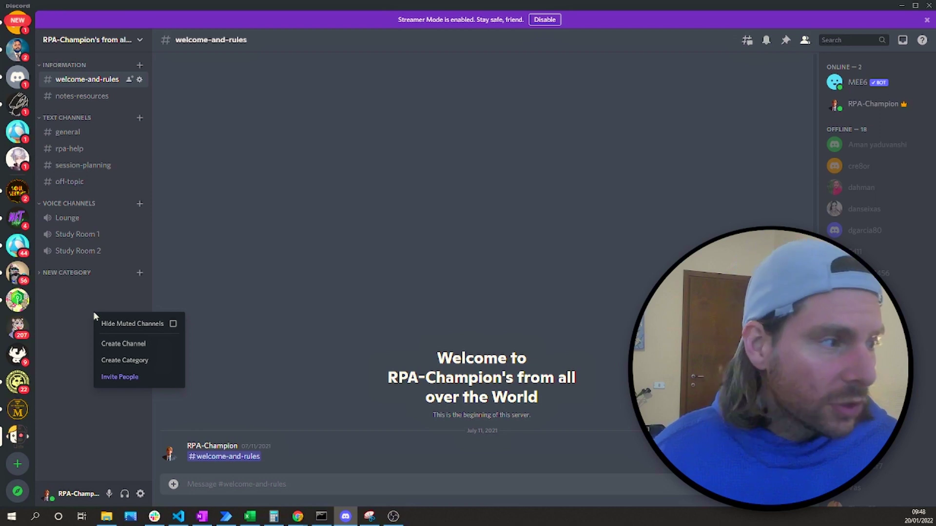
click(123, 344)
text(test-1)
click(536, 359)
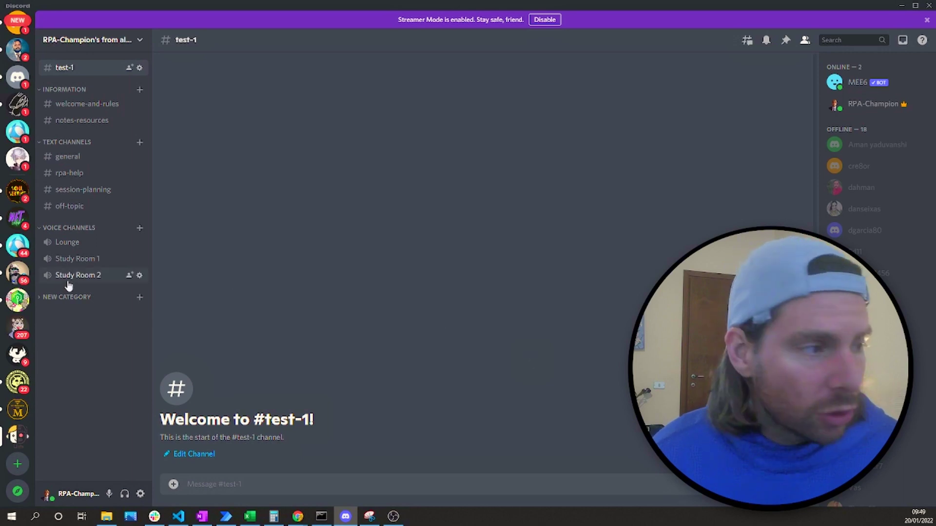
Scroll through the ProcessLenz server's categories and channels for reference.
click(19, 301)
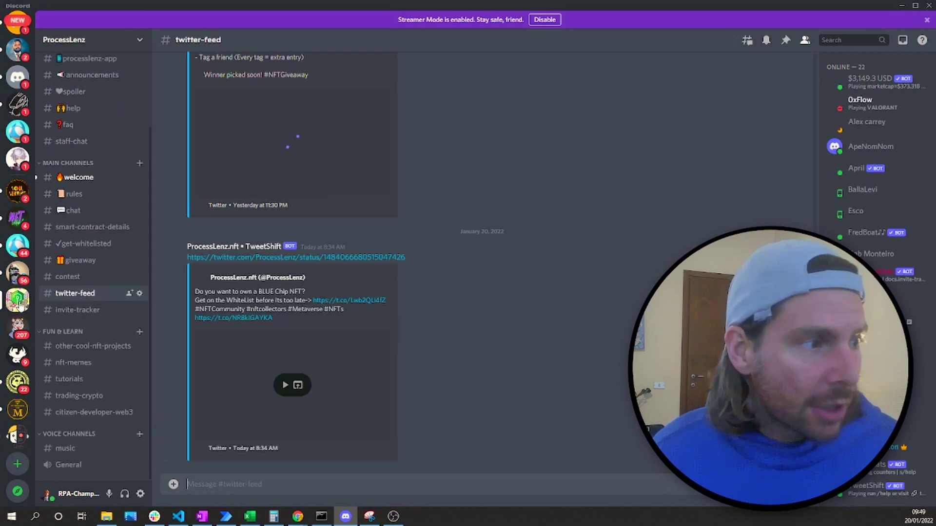
scroll(125, 255, up, 3)
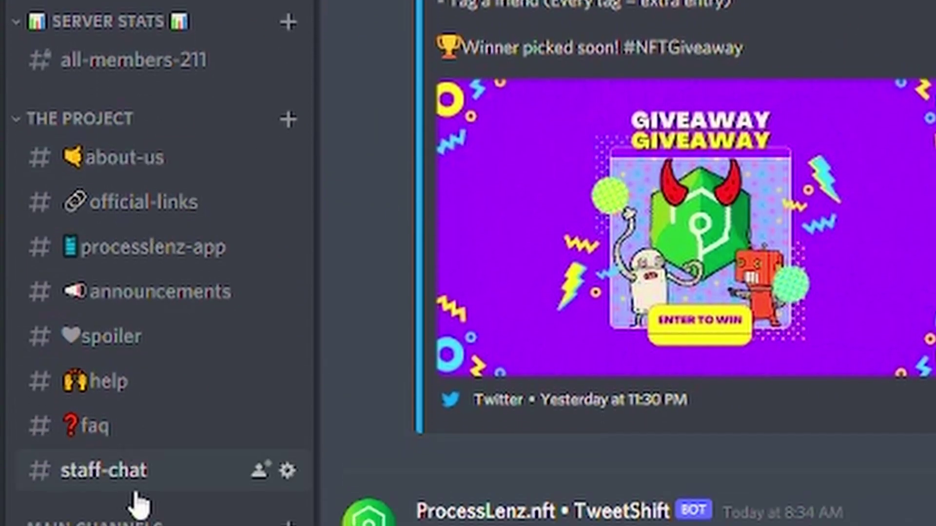
scroll(141, 429, down, 5)
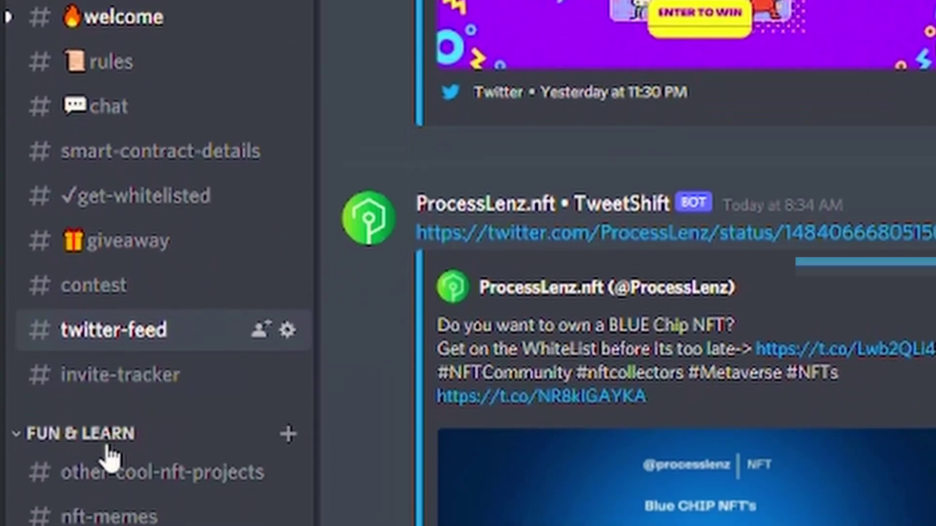
scroll(155, 405, up, 1)
scroll(633, 243, down, 2)
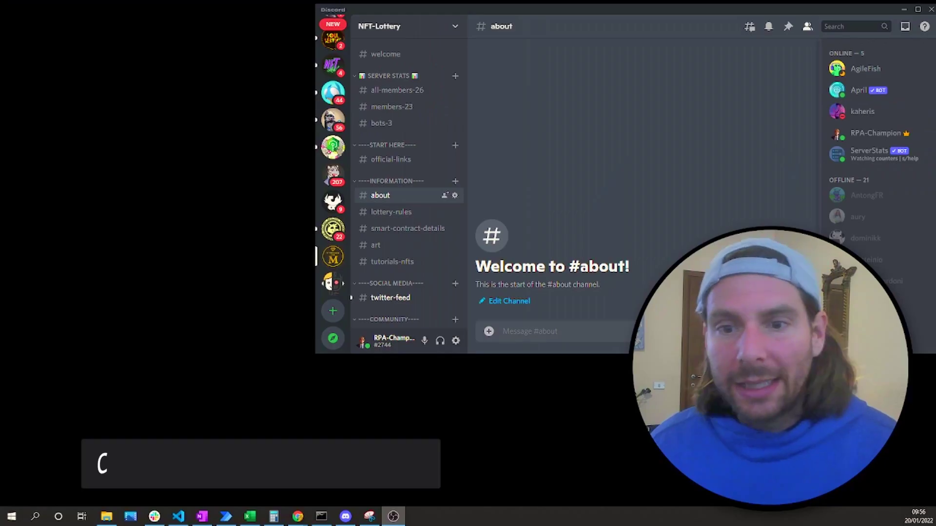
Maximize Discord, open NFT-Lottery's Roles settings and search the roles for 'new'.
click(917, 9)
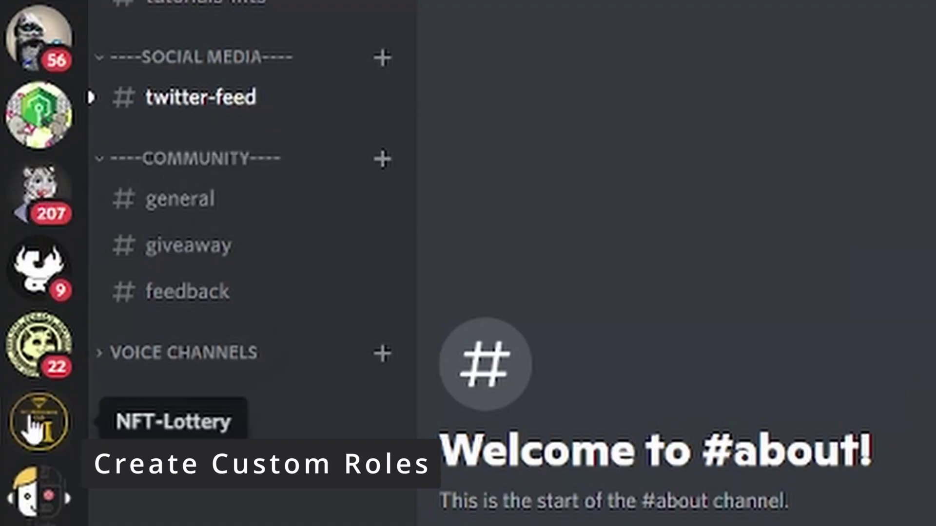
right_click(40, 433)
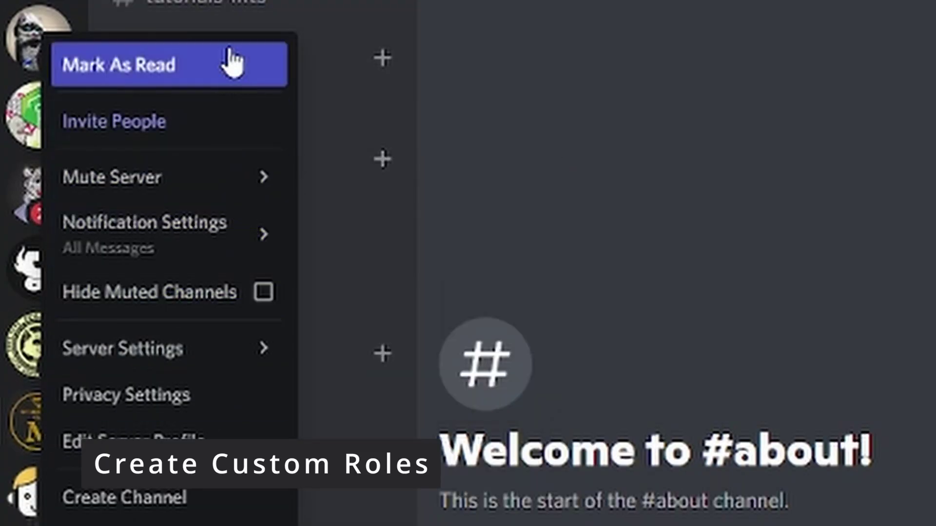
mouse_move(203, 358)
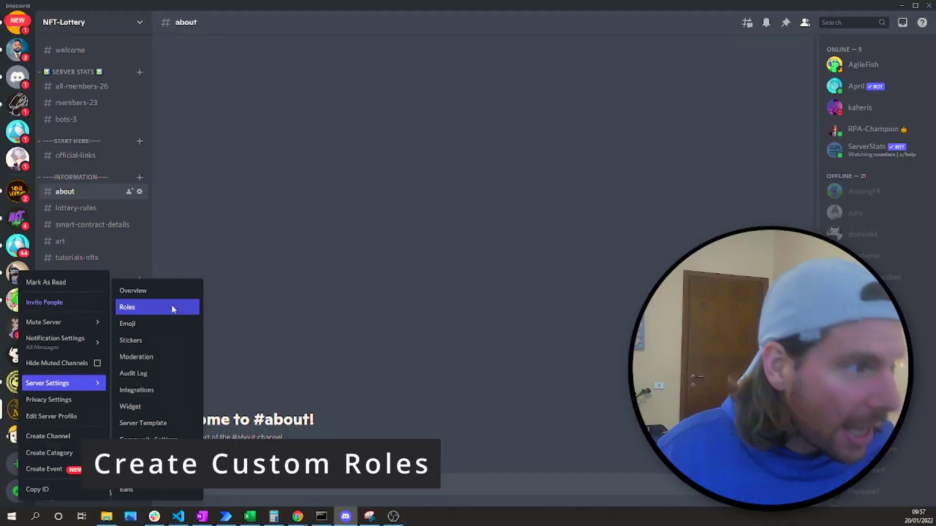
click(171, 304)
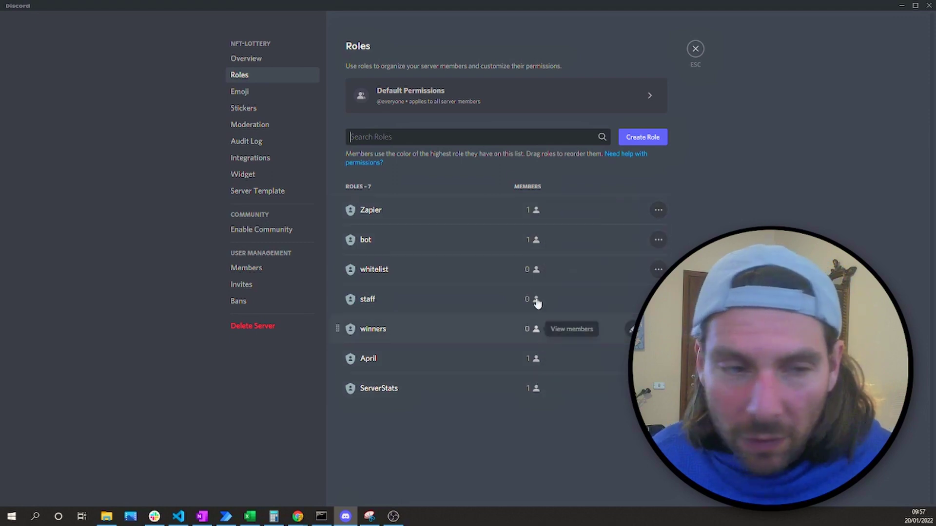
click(456, 133)
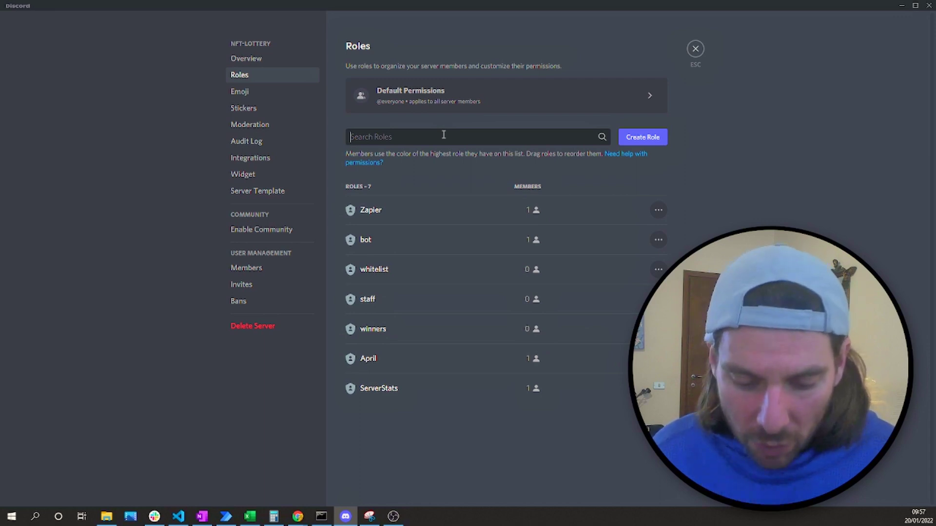
text(new)
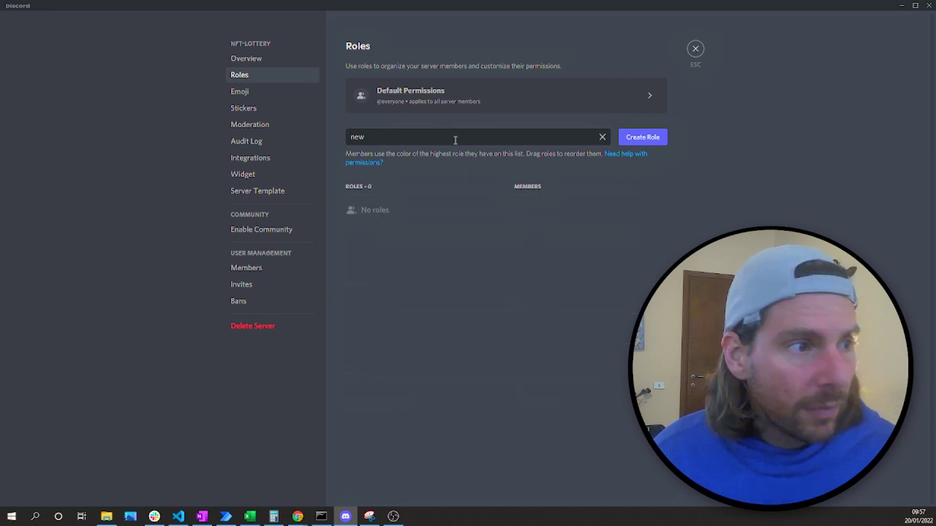
Create a yellow role named new role, review its permissions, and close settings.
click(646, 137)
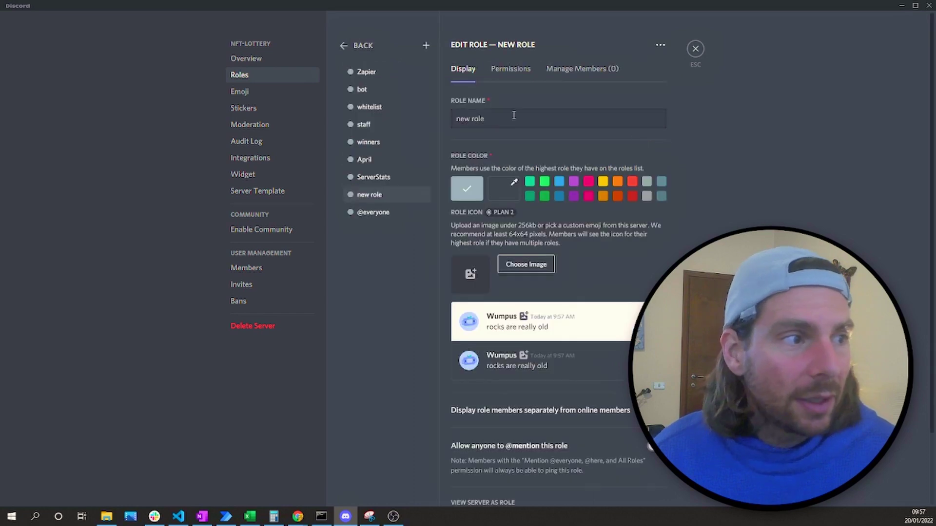
click(603, 186)
scroll(569, 245, down, 2)
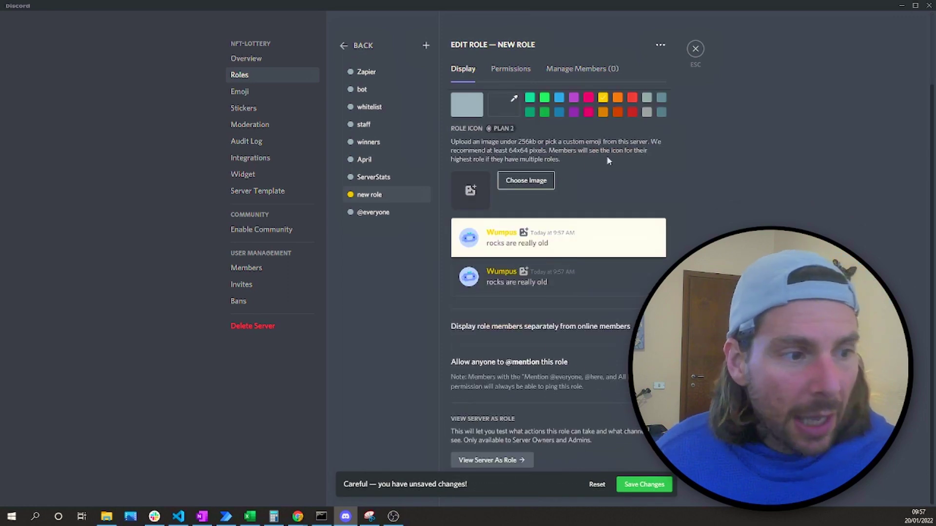
scroll(591, 156, up, 2)
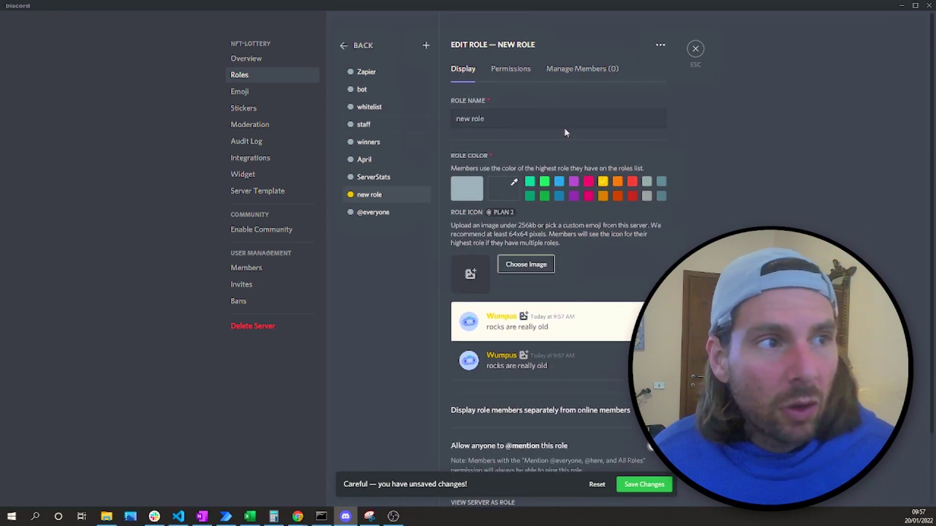
click(510, 70)
scroll(667, 201, down, 1)
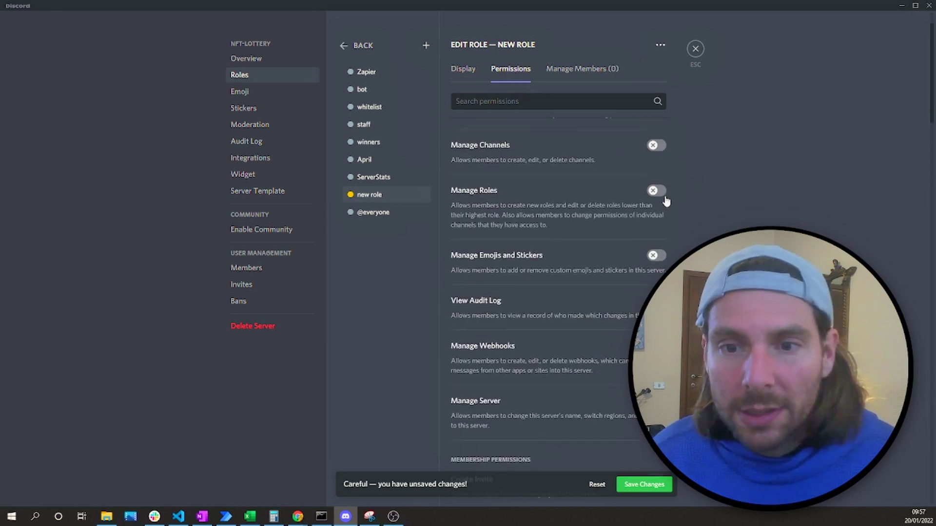
scroll(662, 199, down, 3)
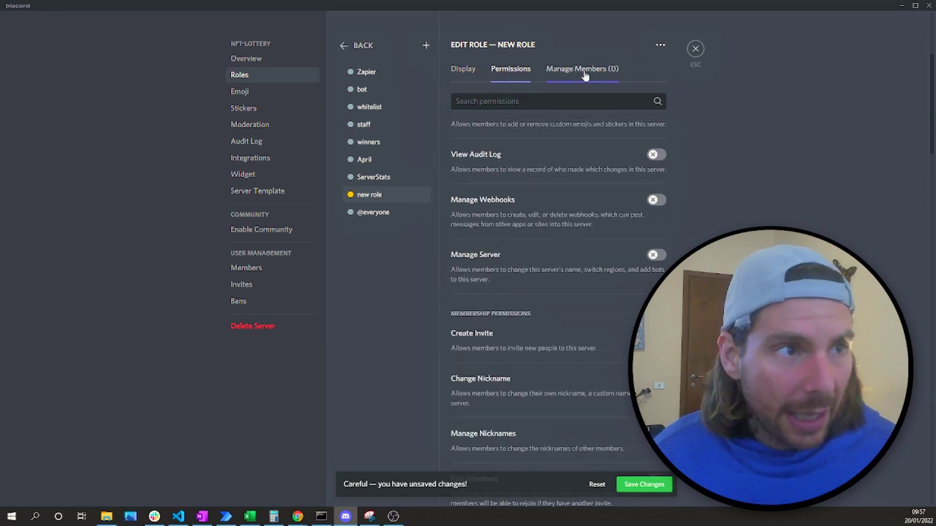
click(460, 71)
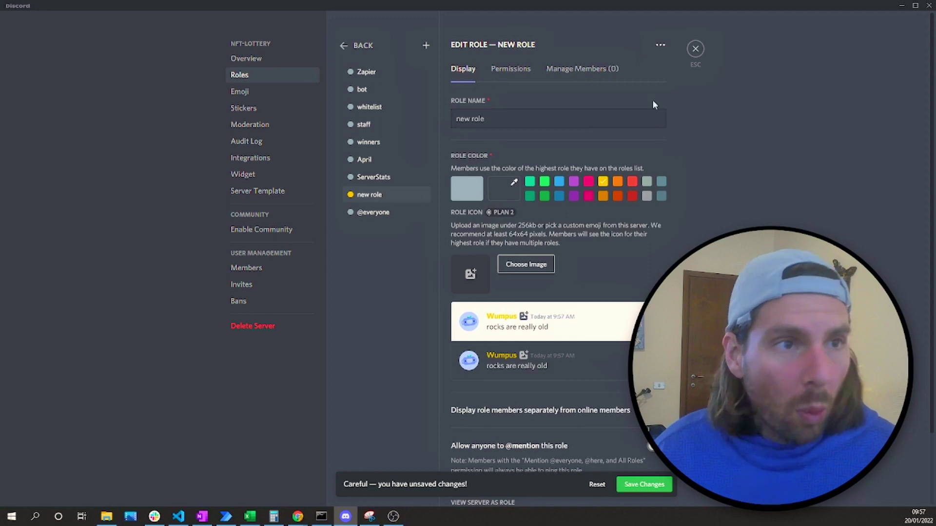
click(697, 49)
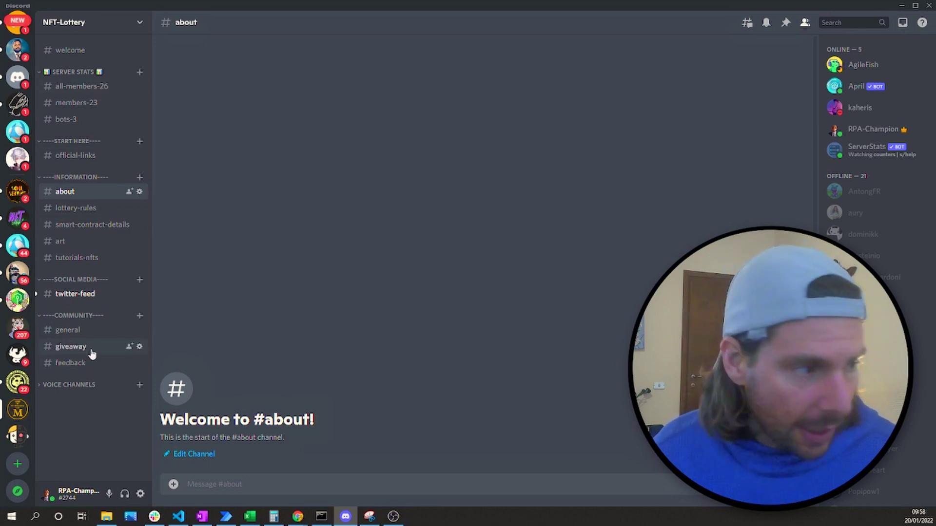
Create a text channel named whitelist.
right_click(88, 410)
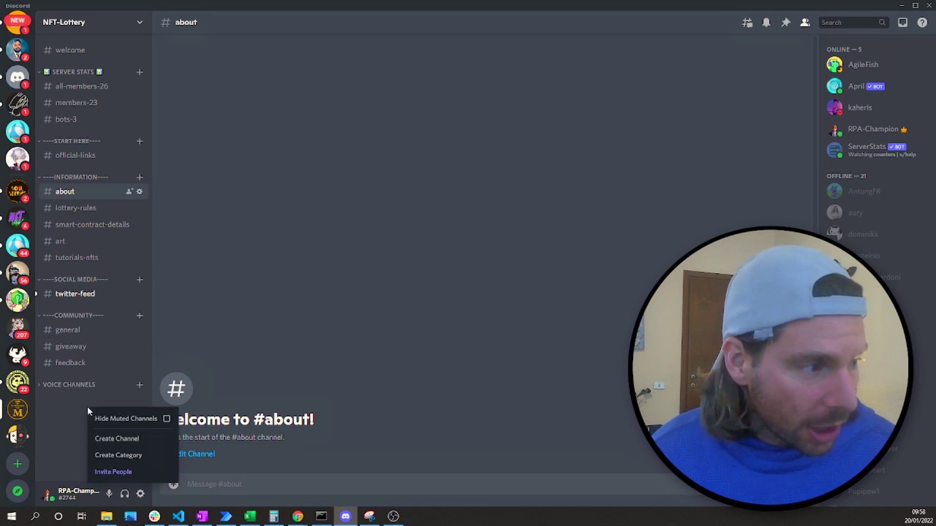
click(154, 439)
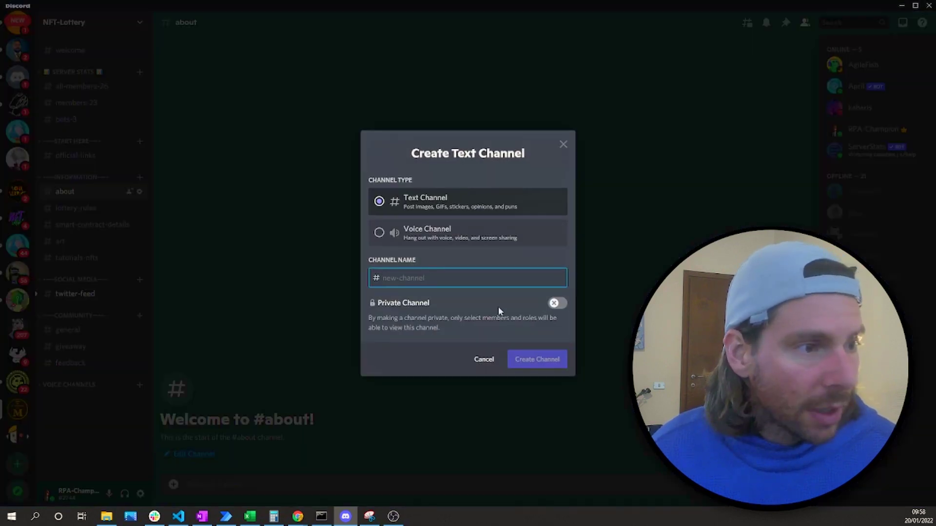
text(whitelist)
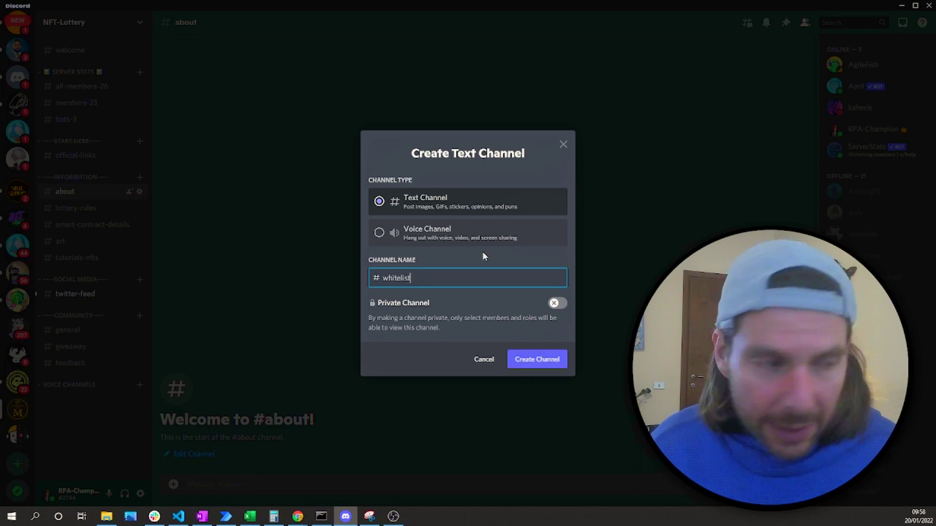
click(537, 359)
Add the whitelist role to the whitelist channel's permissions.
right_click(81, 66)
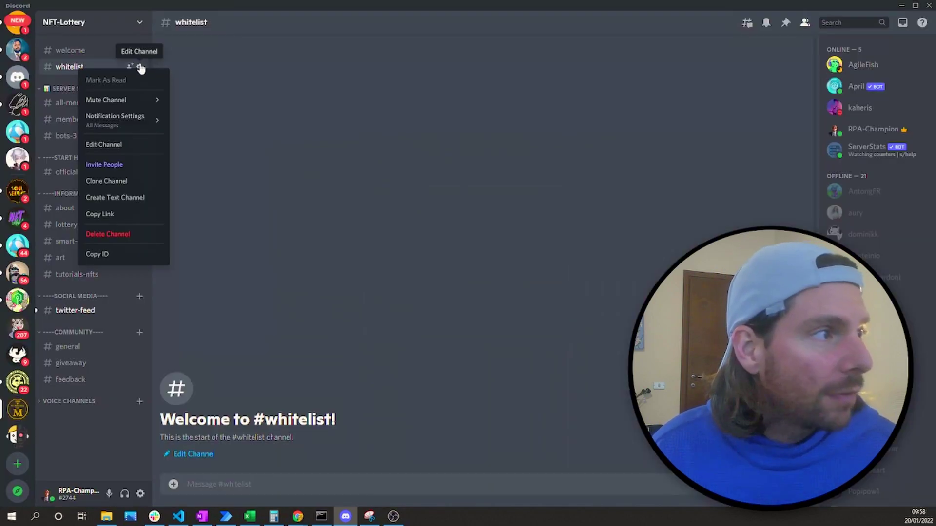
click(139, 64)
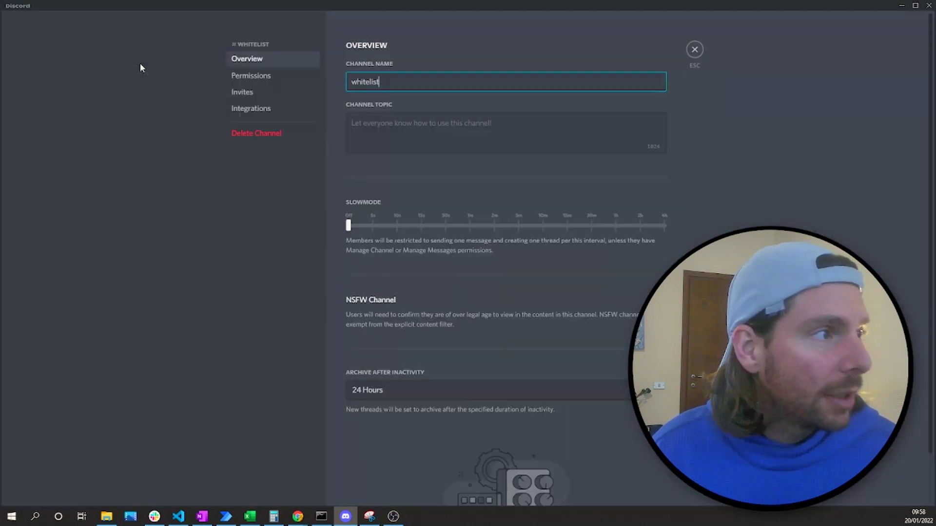
click(250, 76)
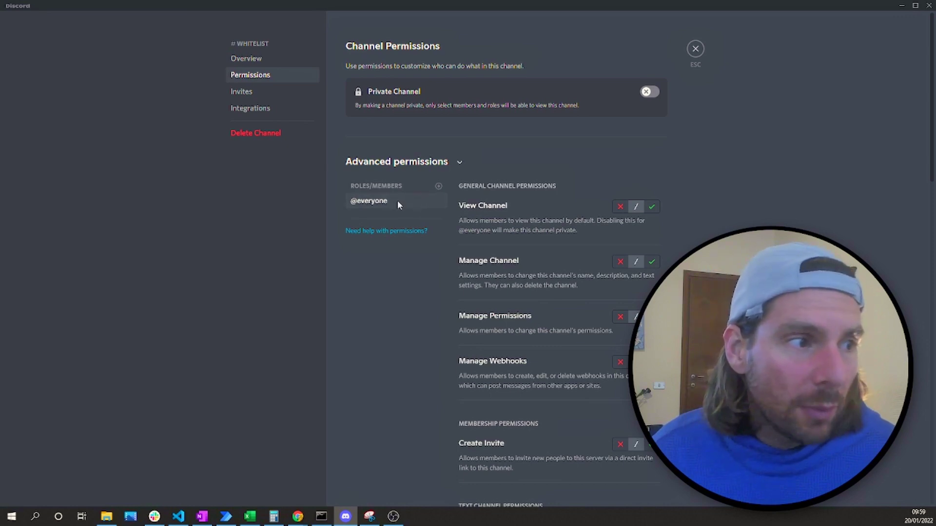
click(437, 187)
scroll(407, 283, down, 1)
click(402, 255)
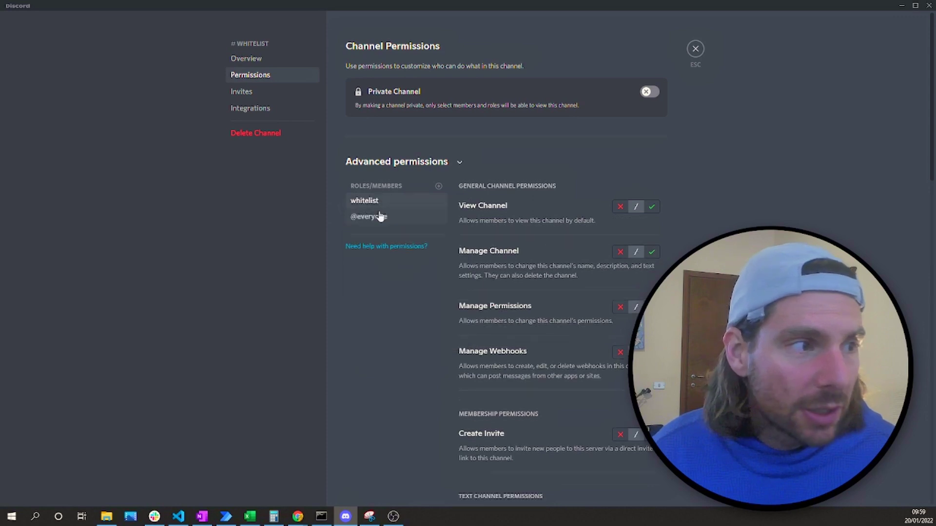
click(417, 216)
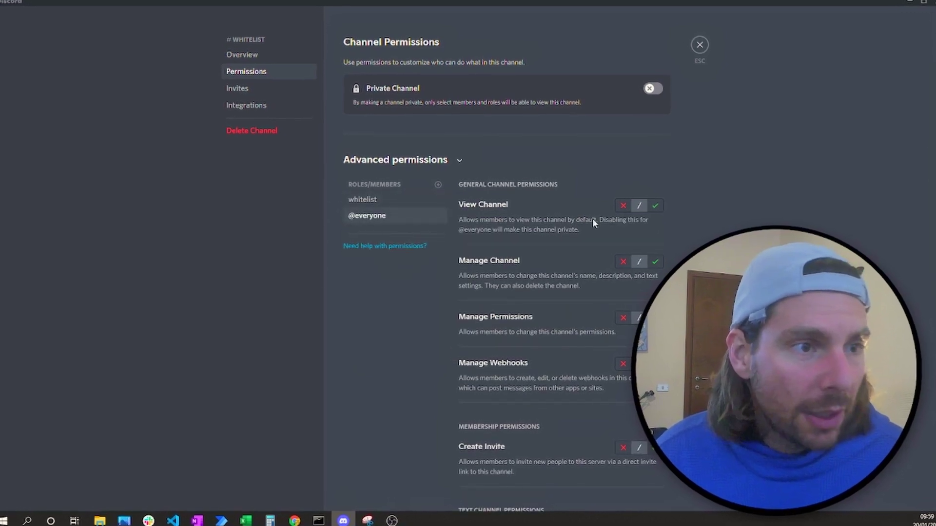
click(625, 205)
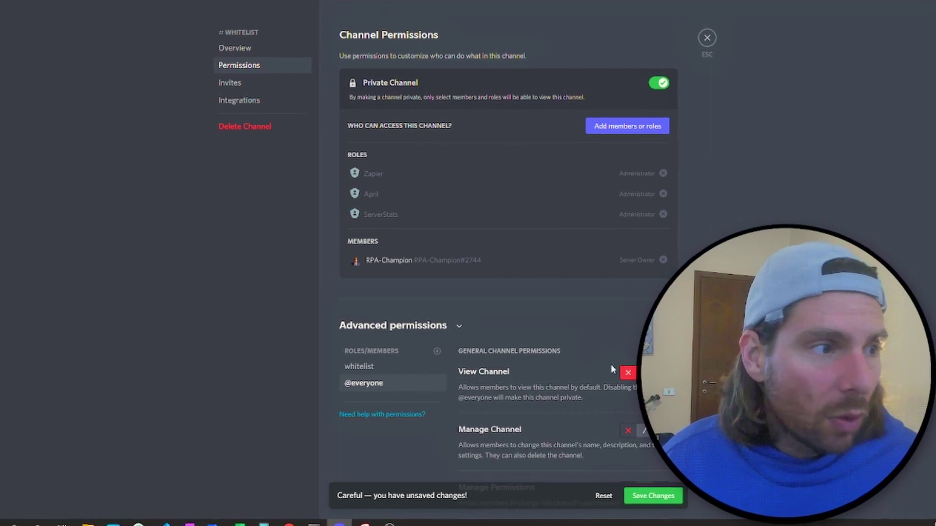
click(376, 367)
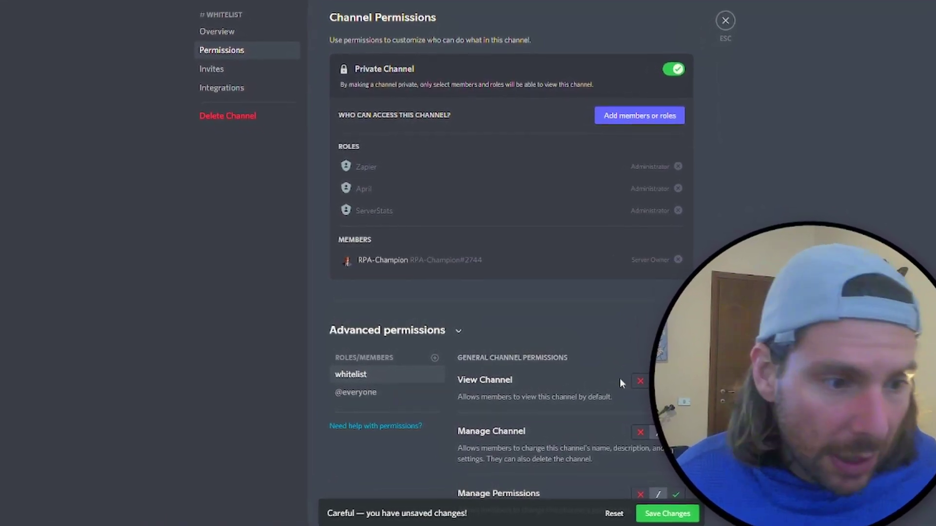
scroll(615, 241, down, 8)
scroll(600, 243, up, 6)
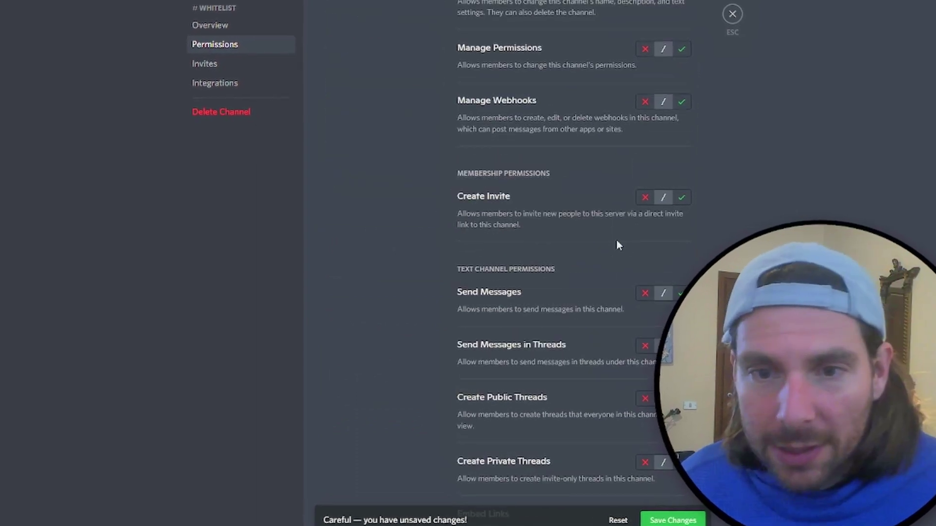
scroll(586, 253, up, 3)
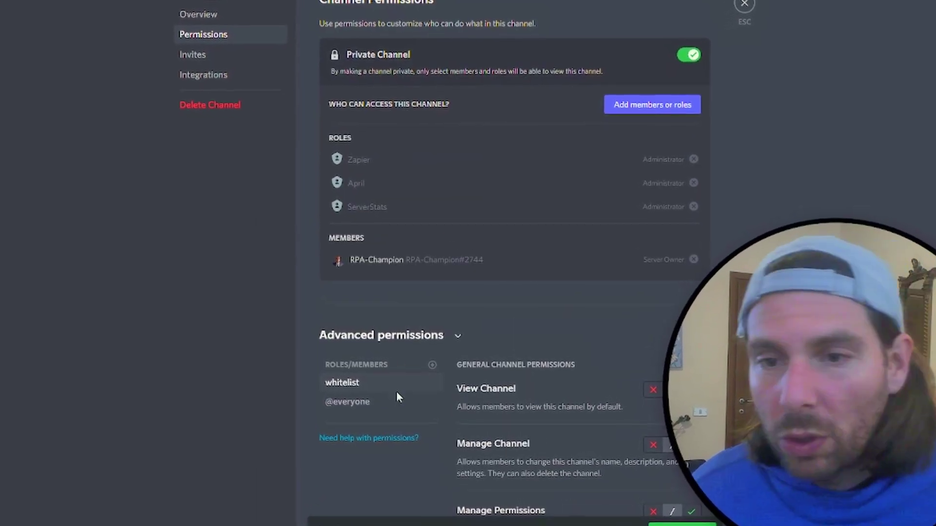
click(744, 5)
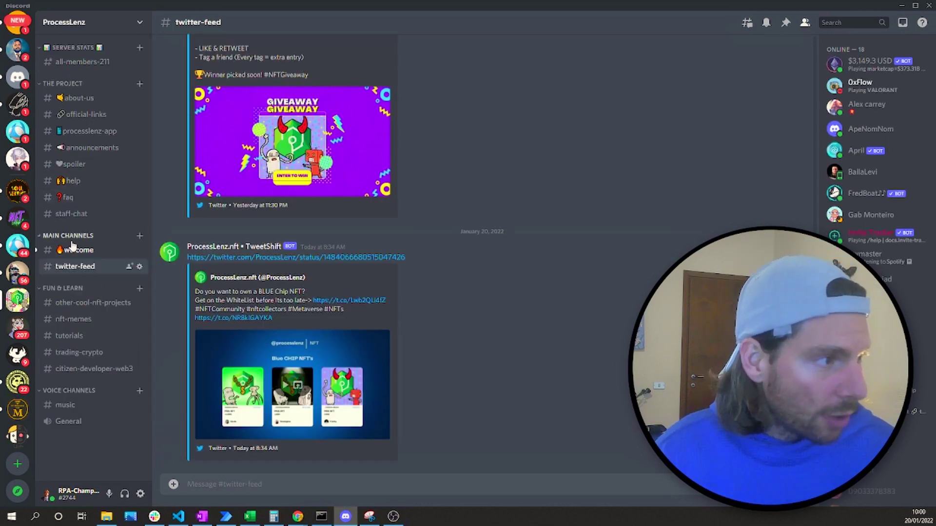
Open the ProcessLenz server's #welcome channel.
click(72, 251)
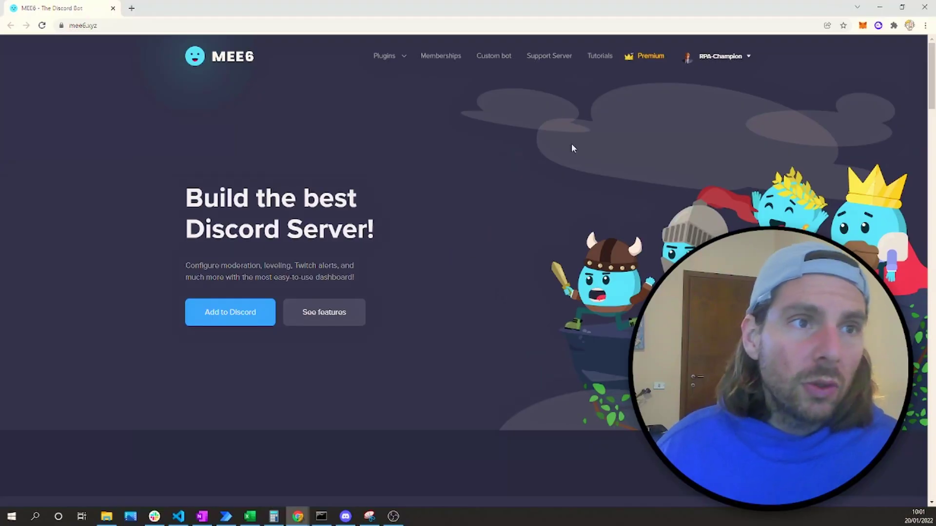
Start adding MEE6 to the NFT-Lottery server and review the requested bot permissions.
click(723, 58)
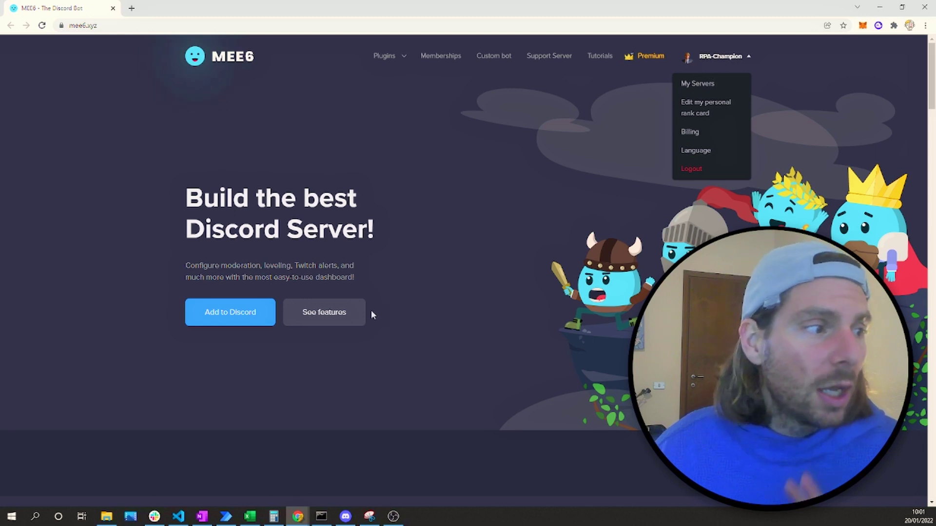
click(431, 151)
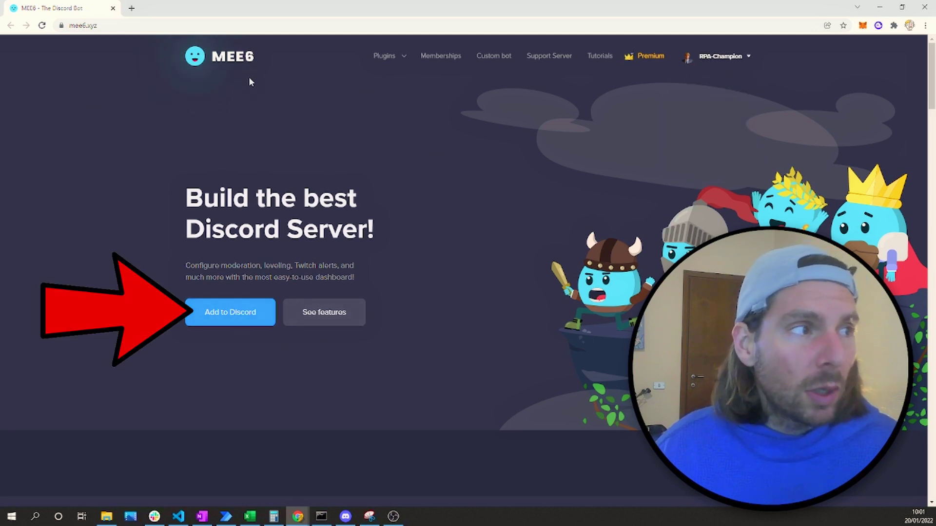
click(222, 321)
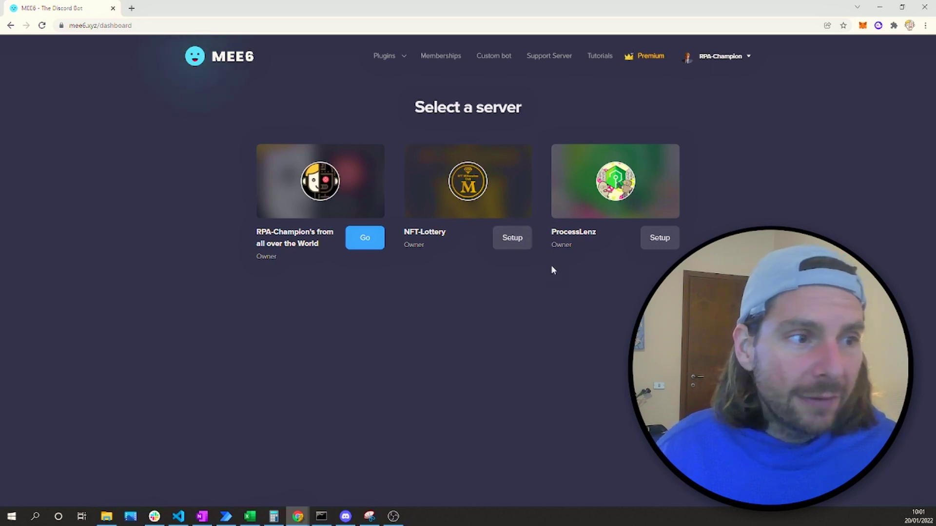
click(512, 244)
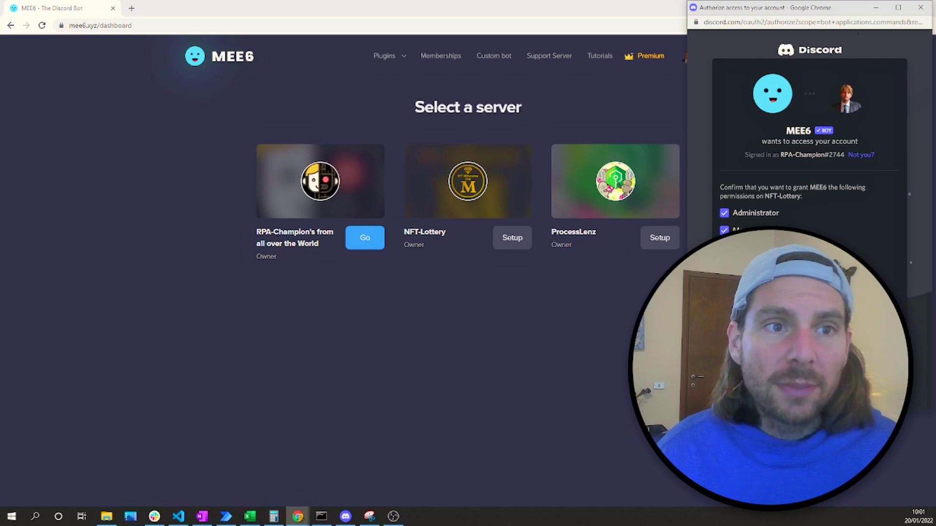
scroll(809, 146, down, 7)
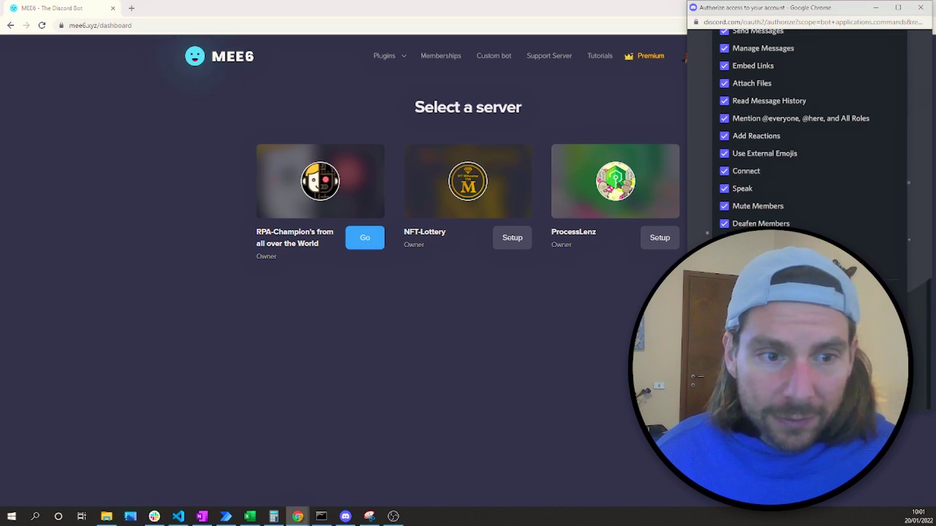
scroll(809, 146, up, 7)
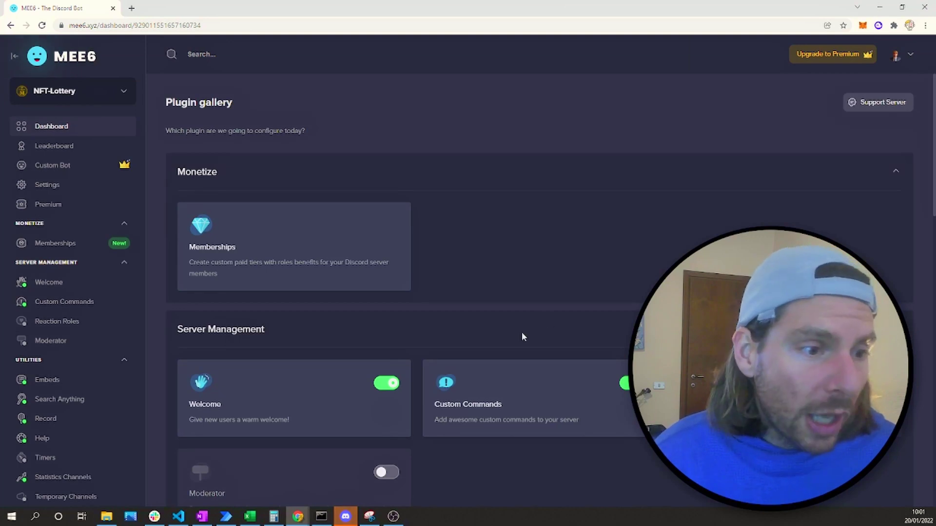
scroll(516, 323, down, 3)
In MEE6's Welcome plugin, enable the join message and start editing its text.
click(479, 263)
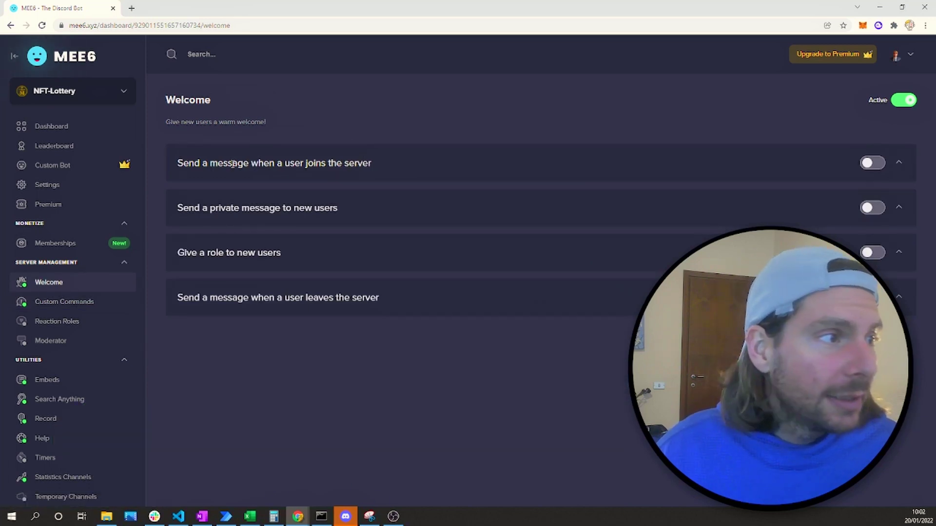
click(871, 163)
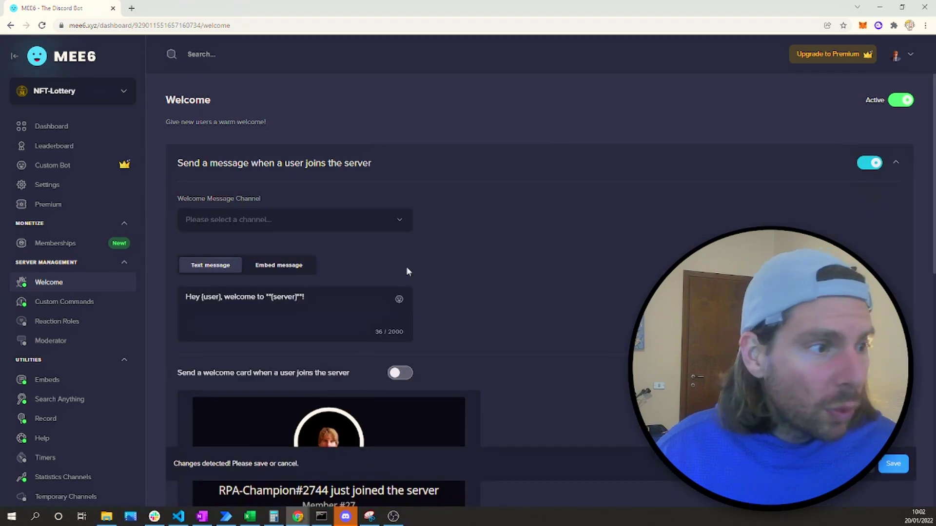
scroll(410, 271, down, 3)
scroll(403, 270, down, 1)
scroll(306, 254, up, 4)
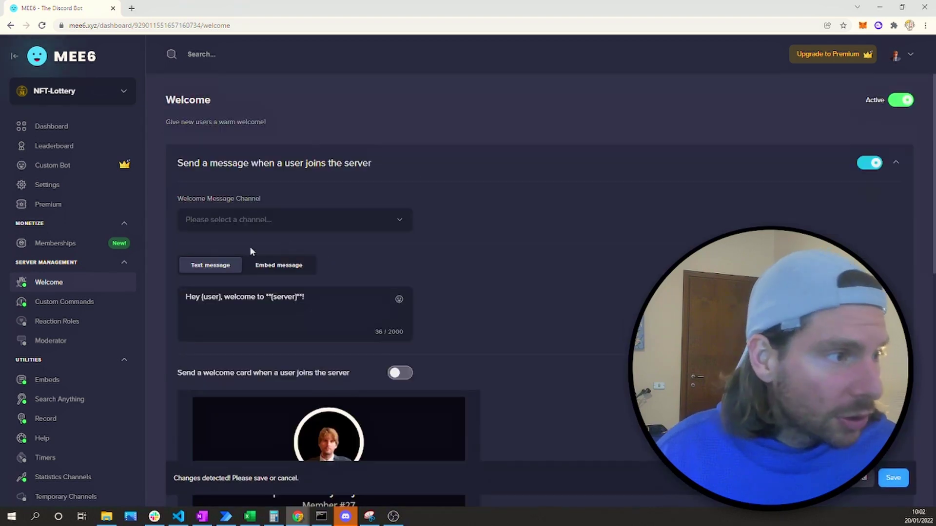
scroll(316, 227, down, 2)
click(191, 199)
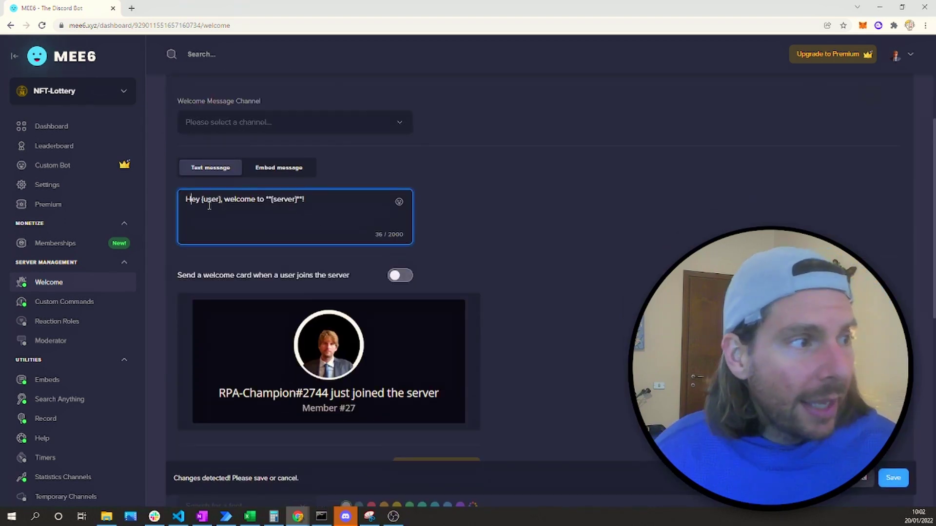
scroll(324, 195, down, 3)
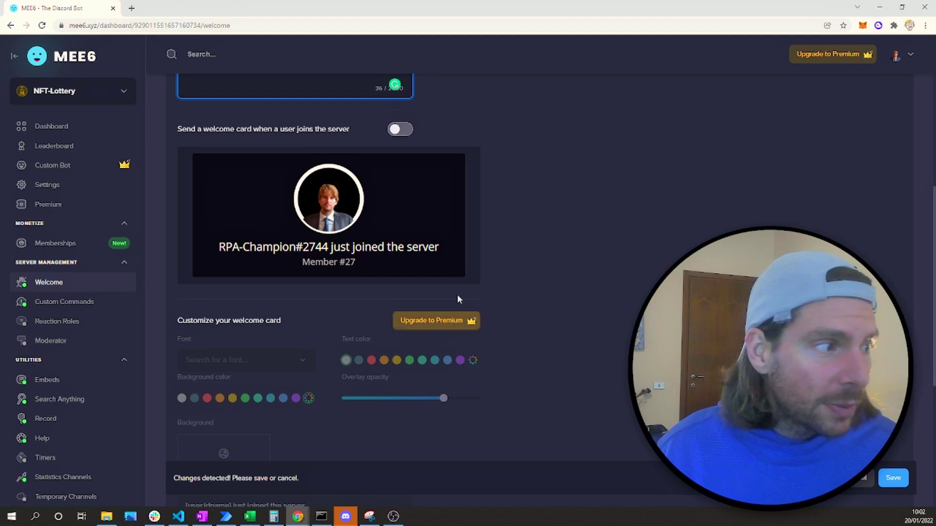
scroll(507, 241, up, 5)
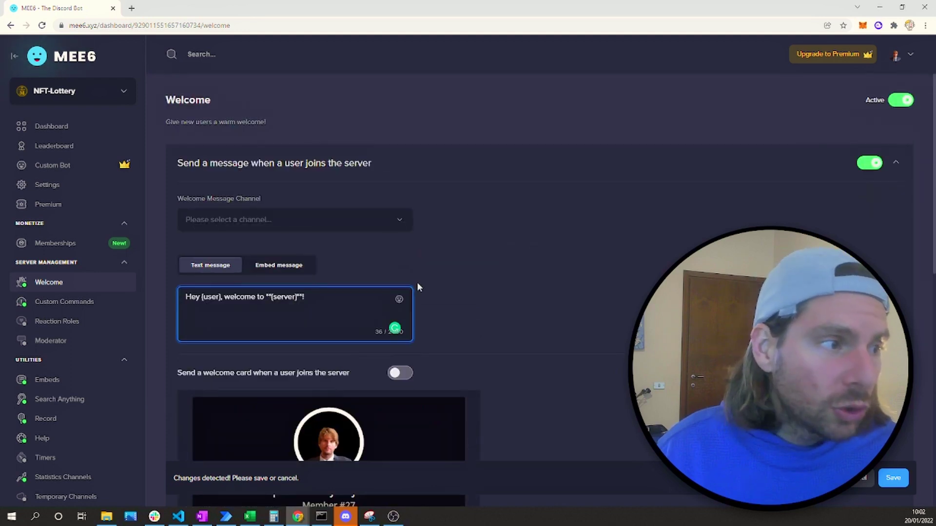
Post the join message in #welcome and save the Welcome settings.
click(359, 223)
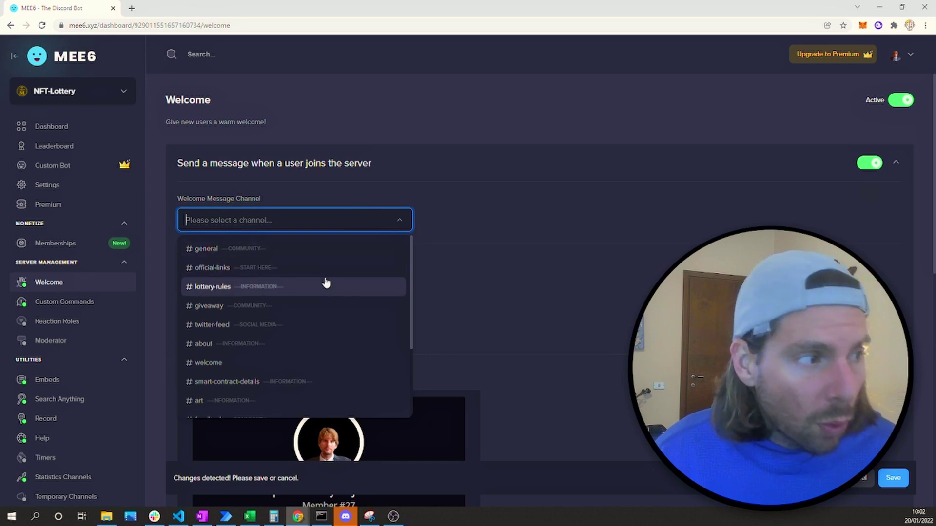
scroll(312, 298, down, 2)
click(205, 267)
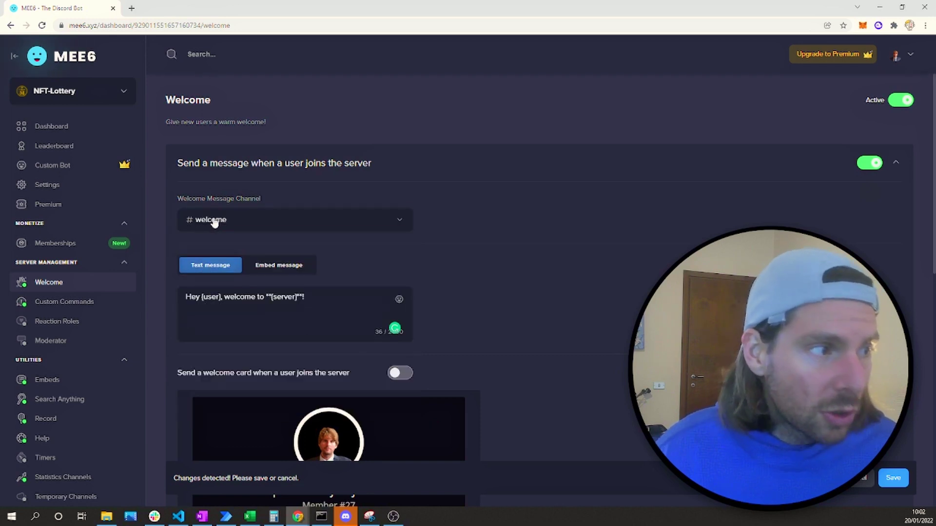
scroll(331, 286, down, 4)
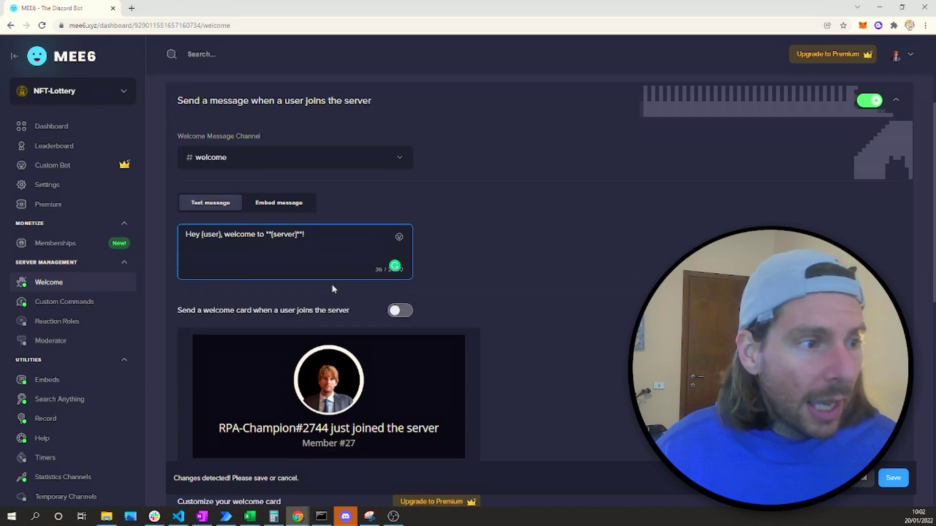
click(322, 113)
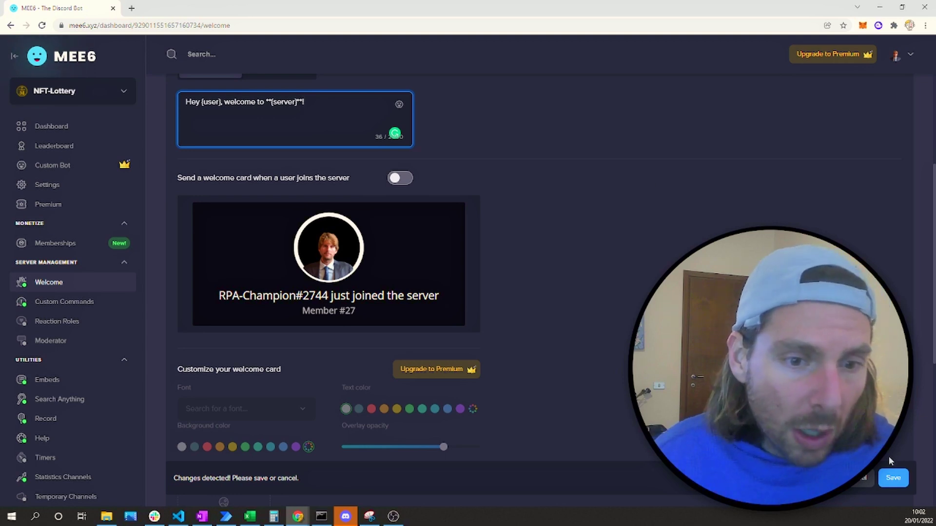
click(893, 477)
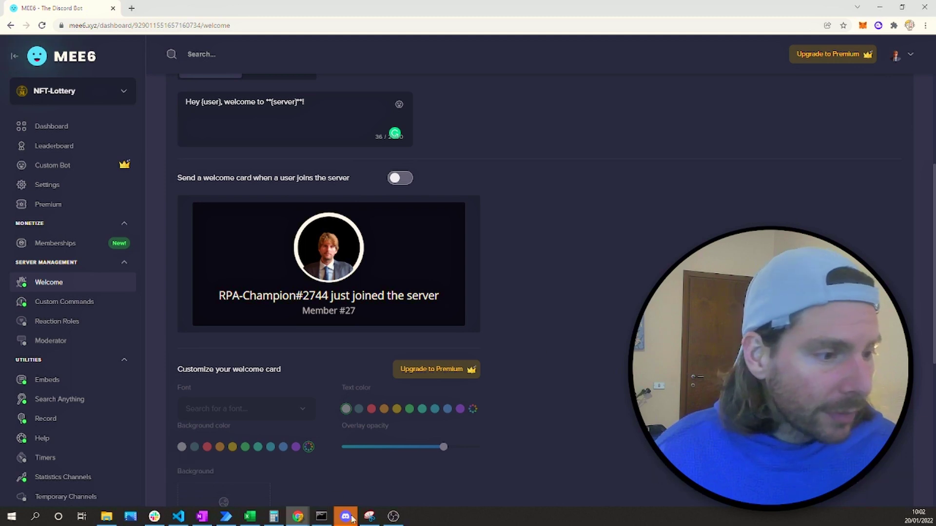
Return to Discord and open the NFT-Lottery server's #welcome channel.
click(347, 516)
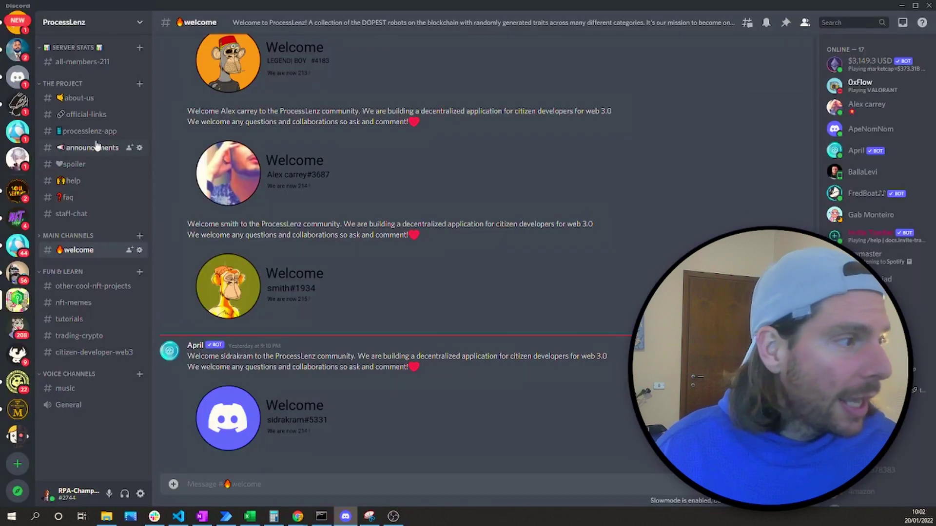
scroll(363, 263, up, 5)
scroll(341, 187, down, 5)
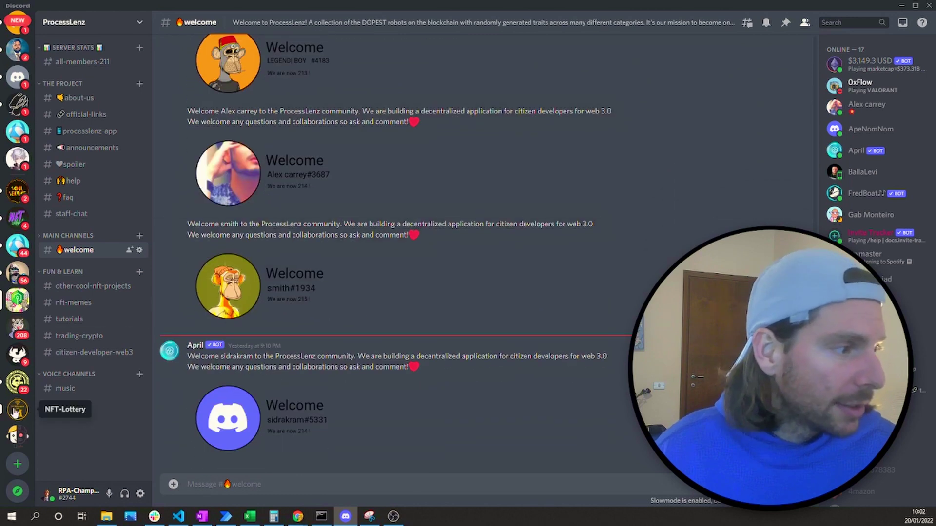
click(16, 410)
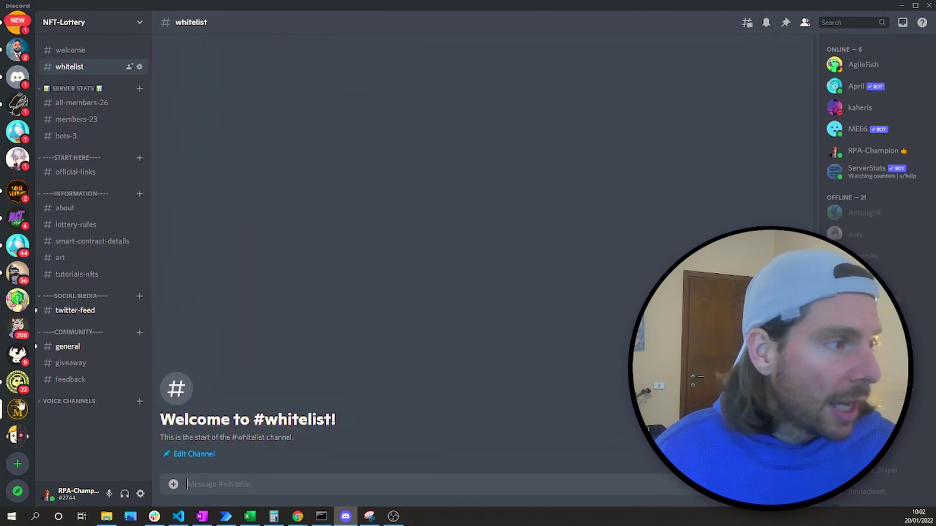
click(72, 53)
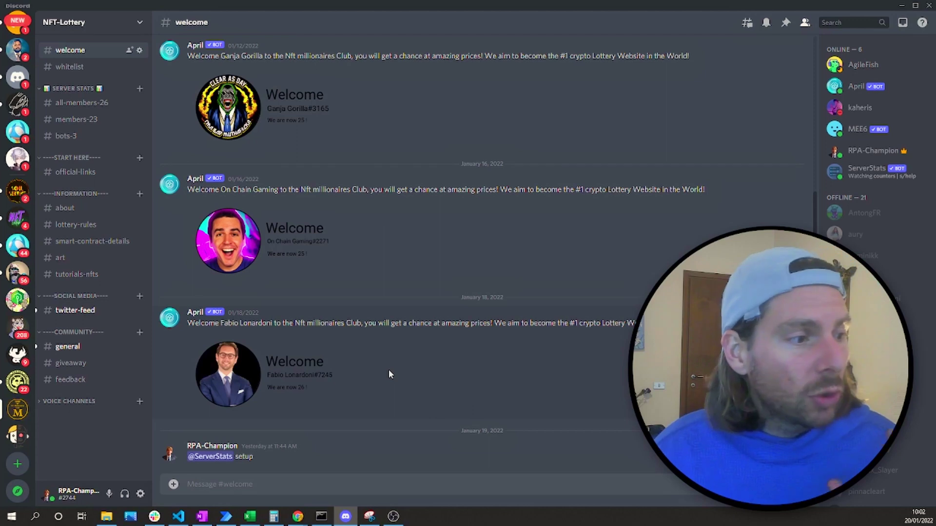
Toggle NFT-Lottery's member list and inspect MEE6's member options menu.
scroll(405, 387, up, 6)
scroll(405, 387, down, 5)
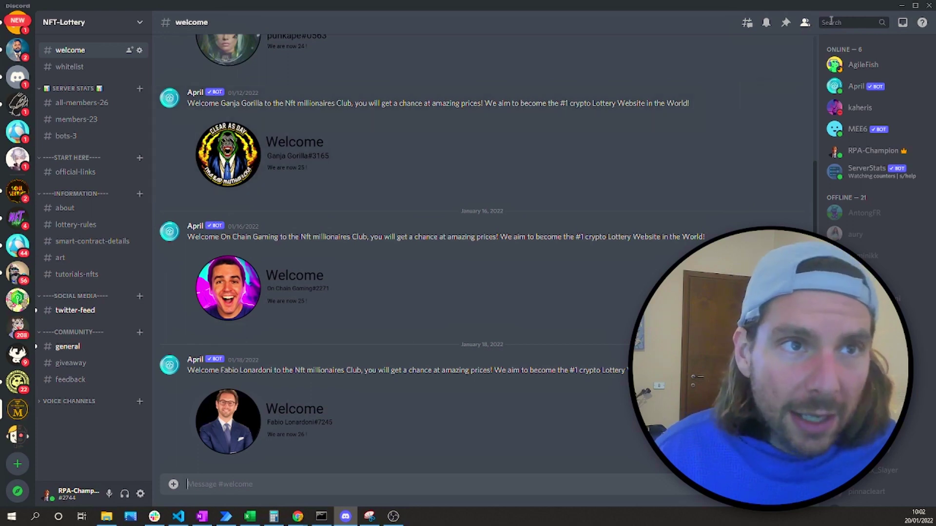
click(805, 24)
click(805, 24)
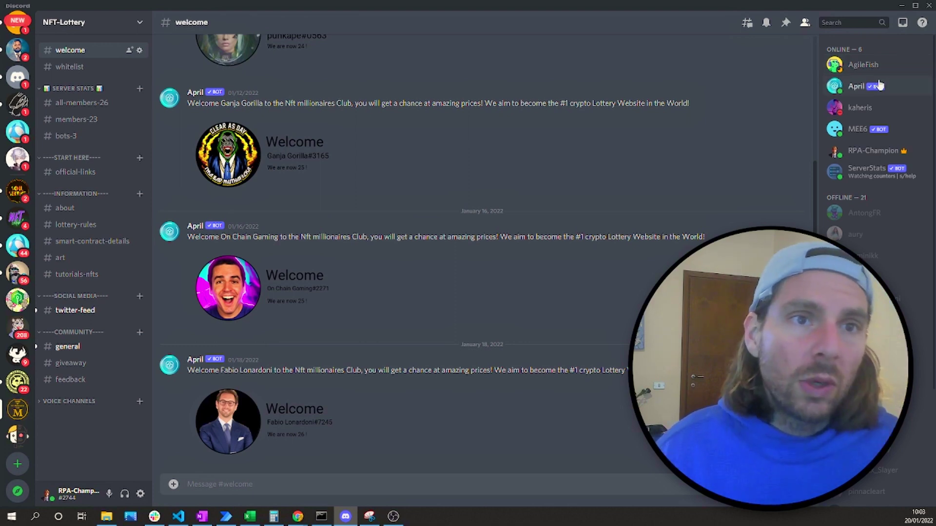
right_click(858, 136)
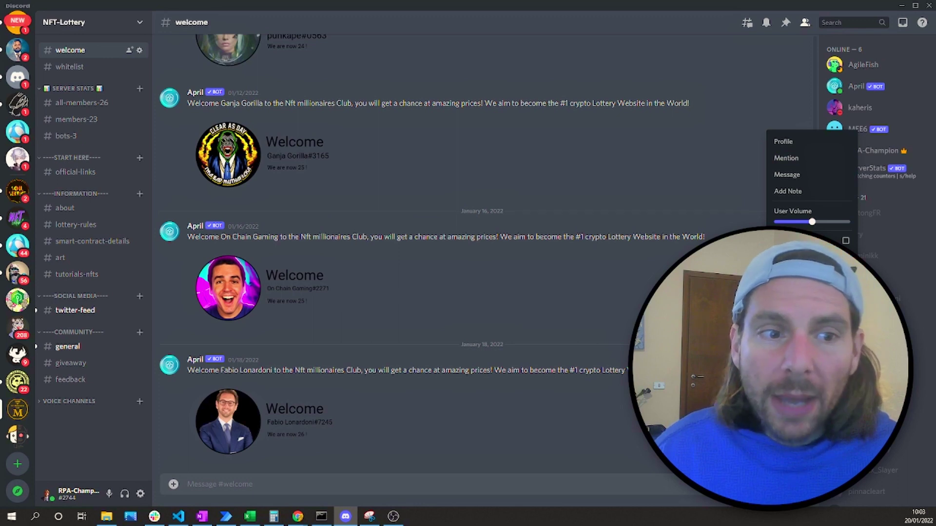
click(669, 68)
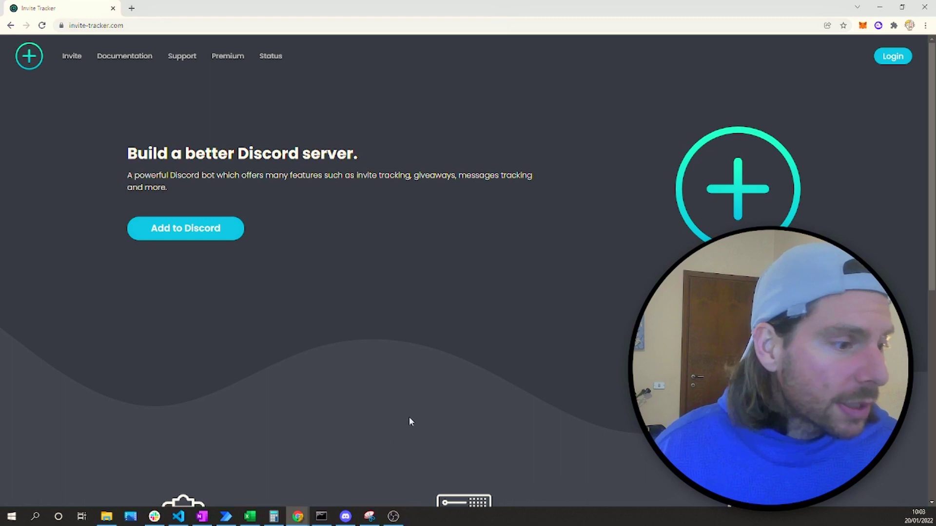
Review the invite-tracker channel in Discord, then minimize Discord back to the browser.
click(345, 516)
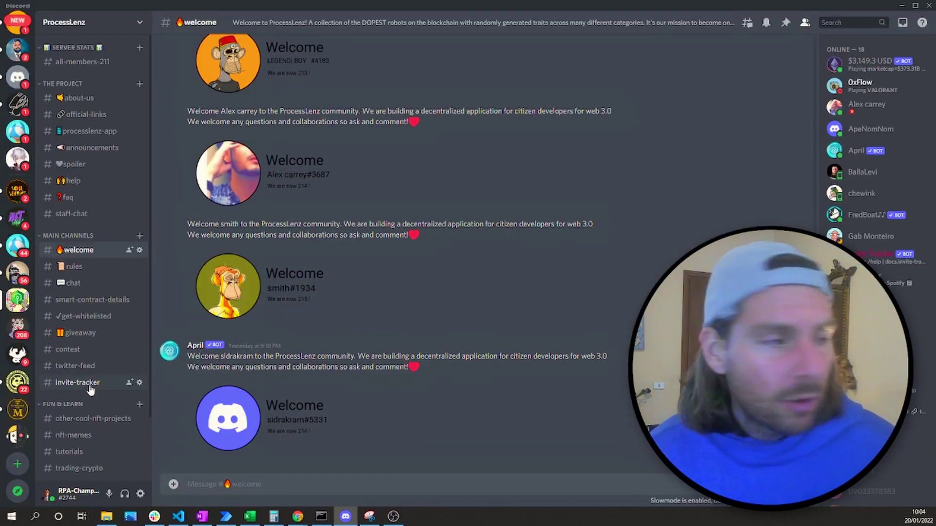
click(90, 385)
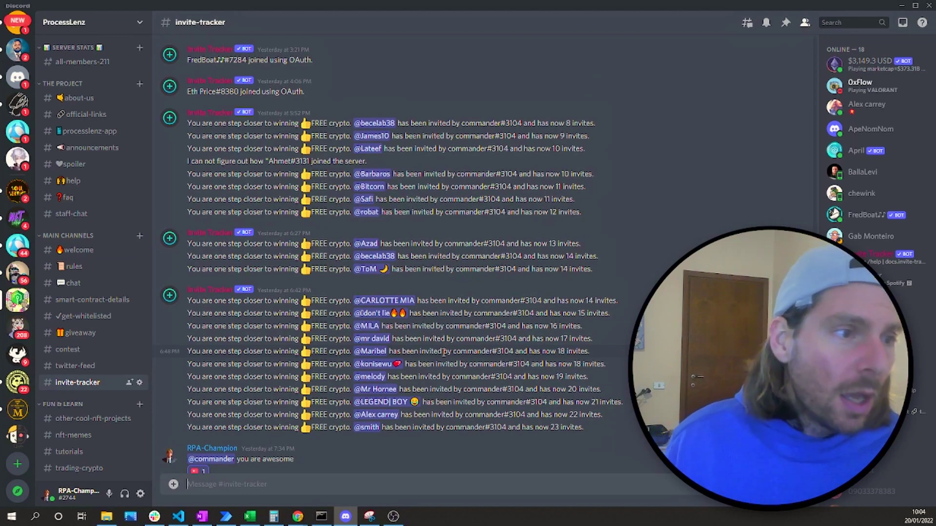
scroll(464, 412, down, 1)
scroll(464, 411, down, 1)
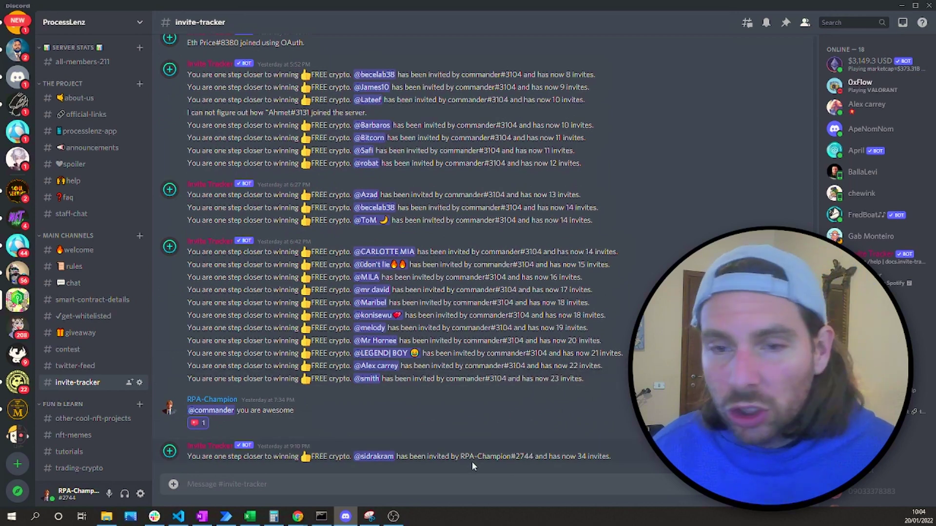
scroll(439, 326, up, 6)
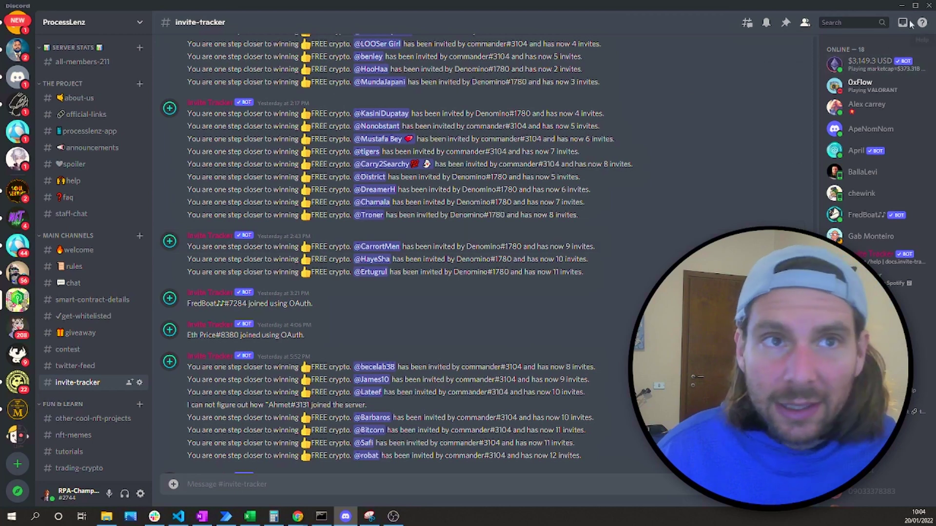
click(901, 7)
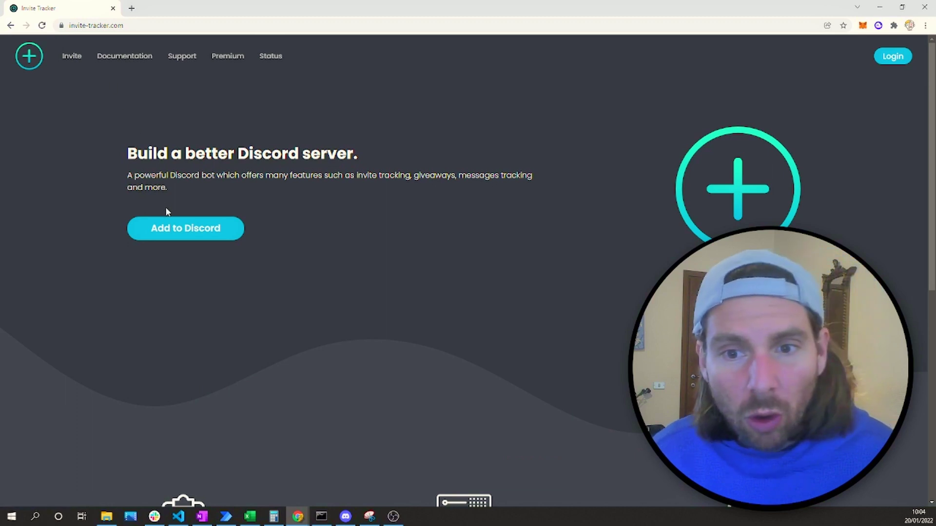
Authorize the Invite Tracker bot on the NFT-Lottery server, passing the hCaptcha check, then return to Discord.
click(177, 228)
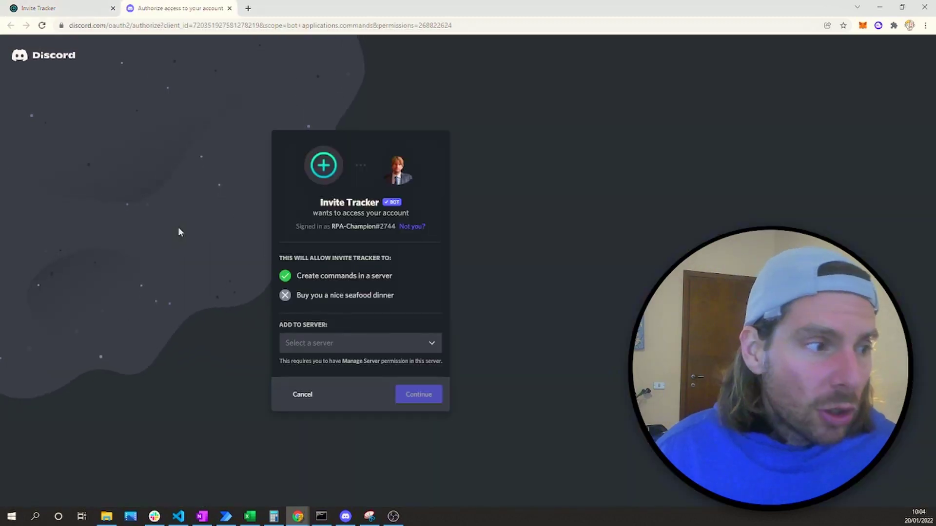
click(422, 348)
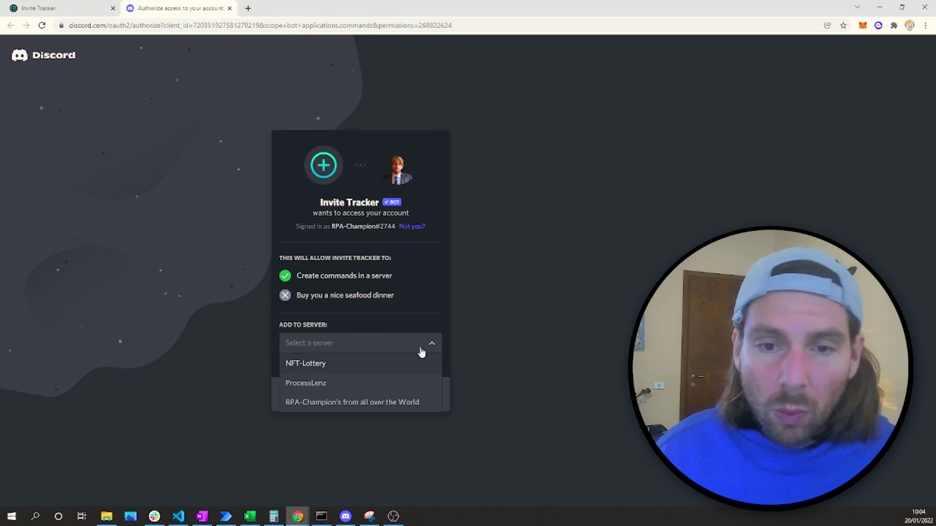
click(372, 366)
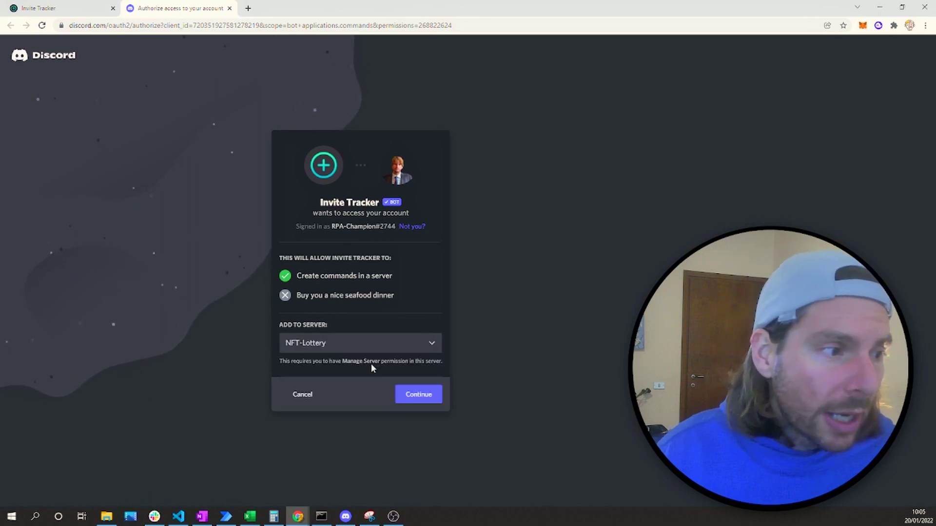
click(426, 396)
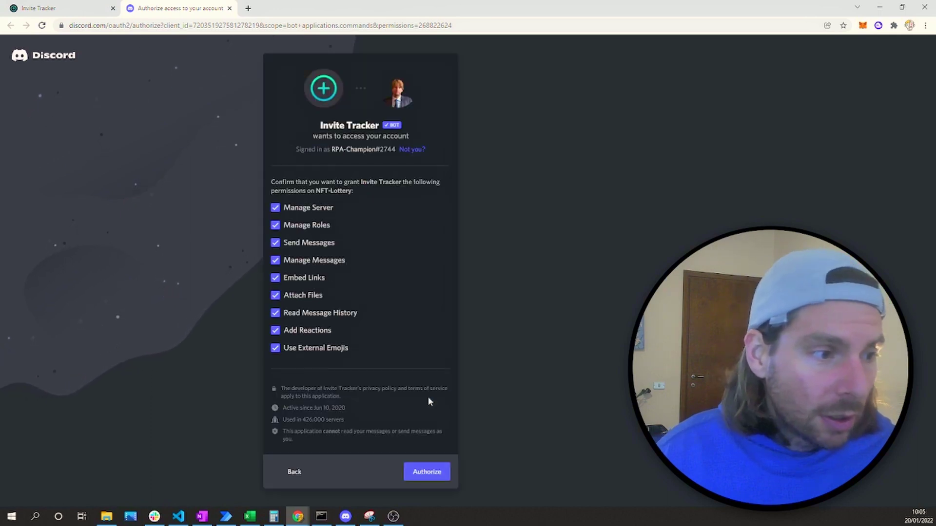
click(432, 473)
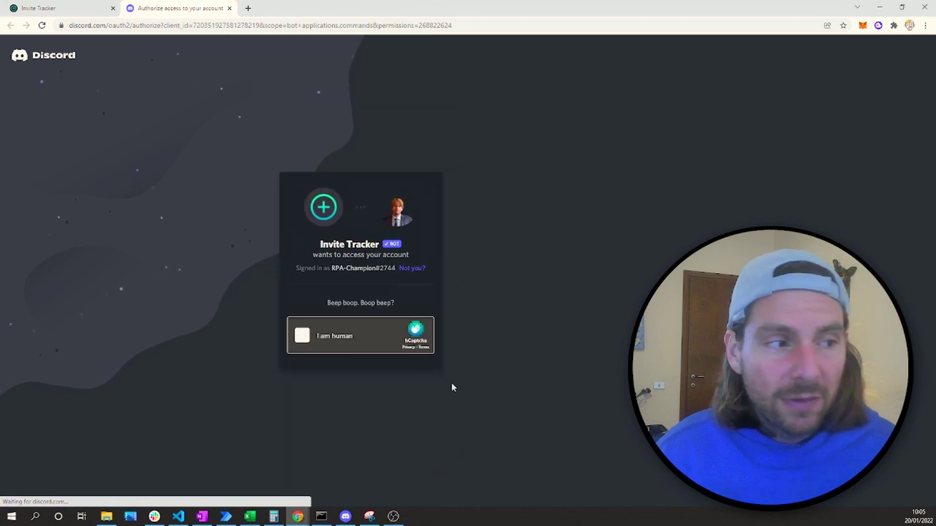
click(302, 336)
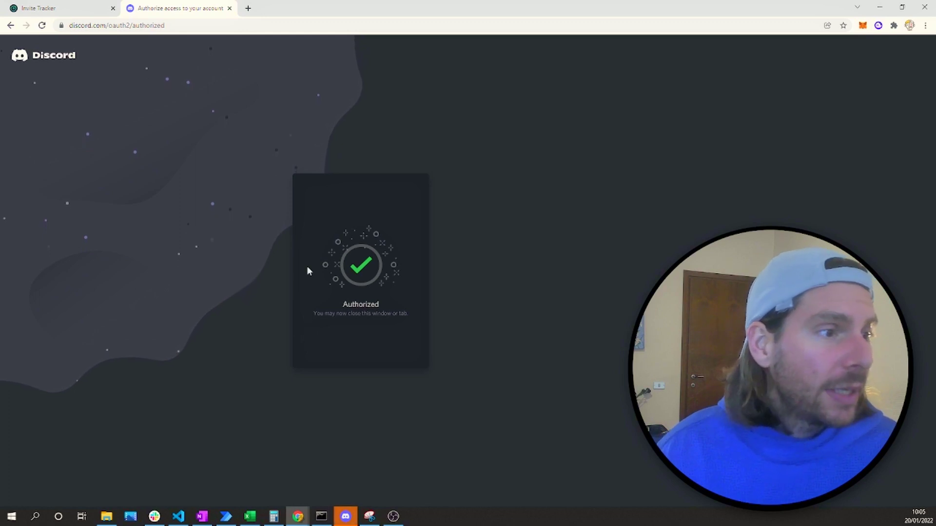
click(347, 516)
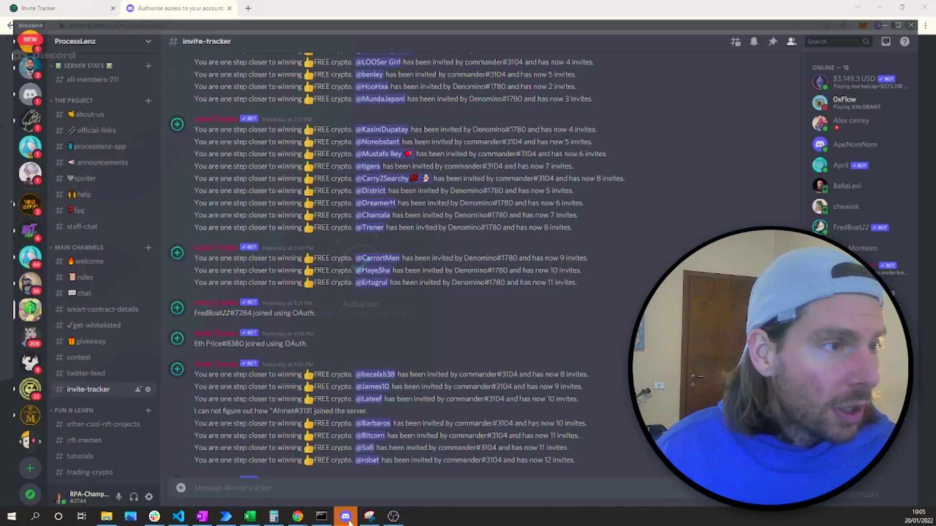
Confirm Invite Tracker appears in NFT-Lottery's member list, then go back to the browser.
click(17, 409)
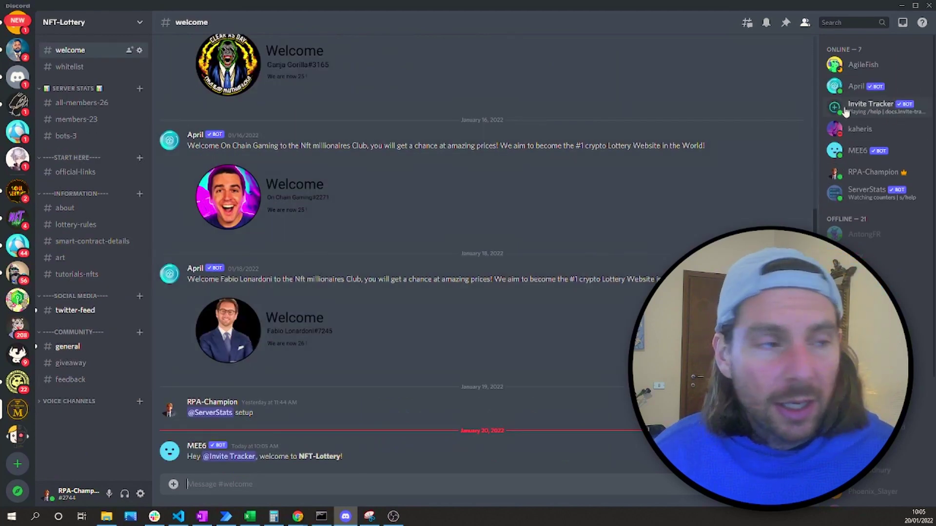
key(alt+Tab)
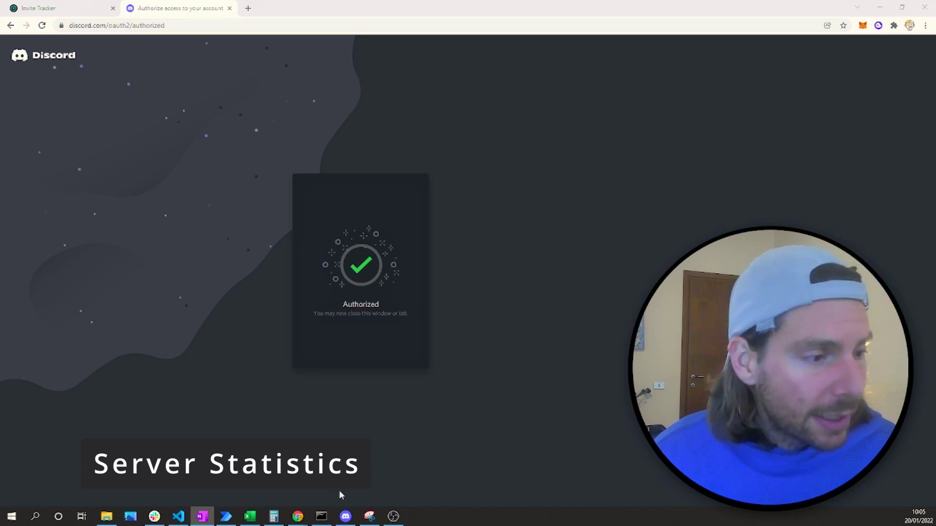
Look at The Billionaire Bunker's SERVER STATS channels as an example, then return to NFT-Lottery.
click(346, 516)
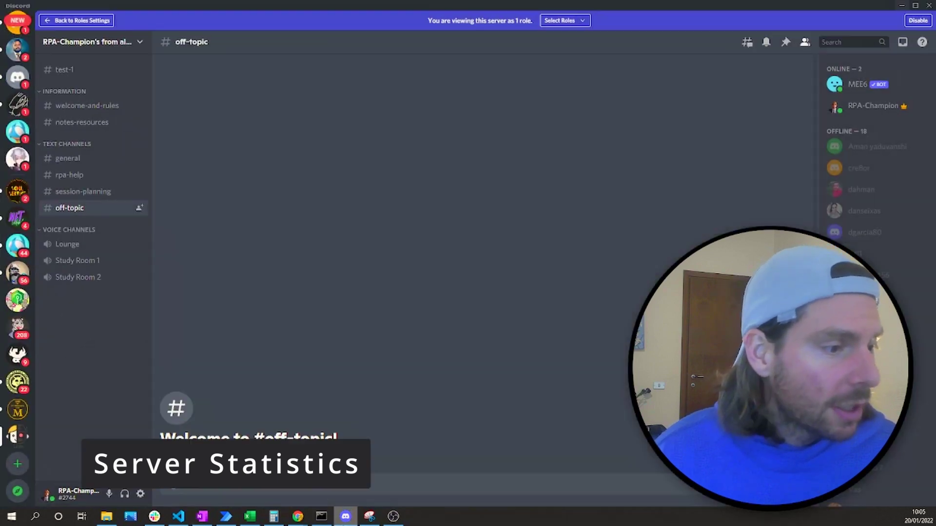
click(10, 271)
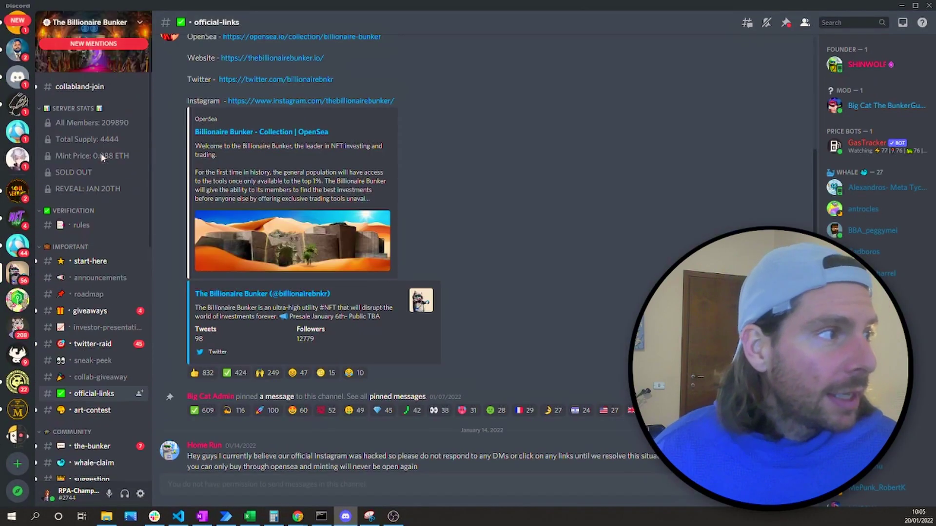
scroll(102, 156, up, 3)
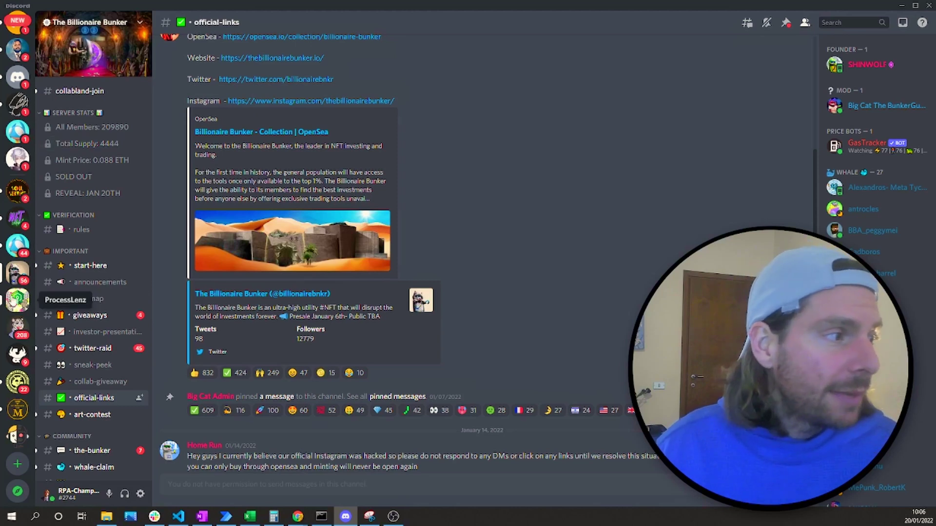
click(17, 409)
Search Google for 'server stats disord' and open the ServerStats Bot home page.
click(901, 6)
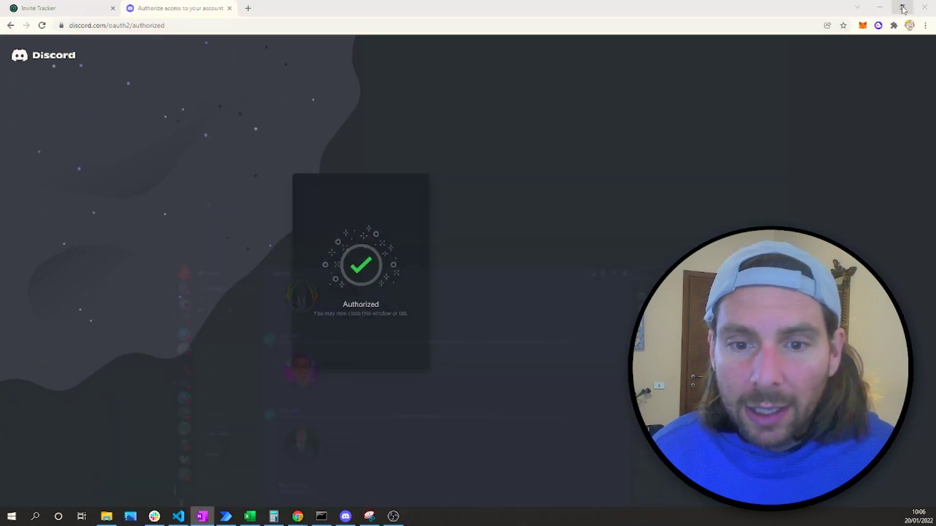
click(327, 25)
text(server)
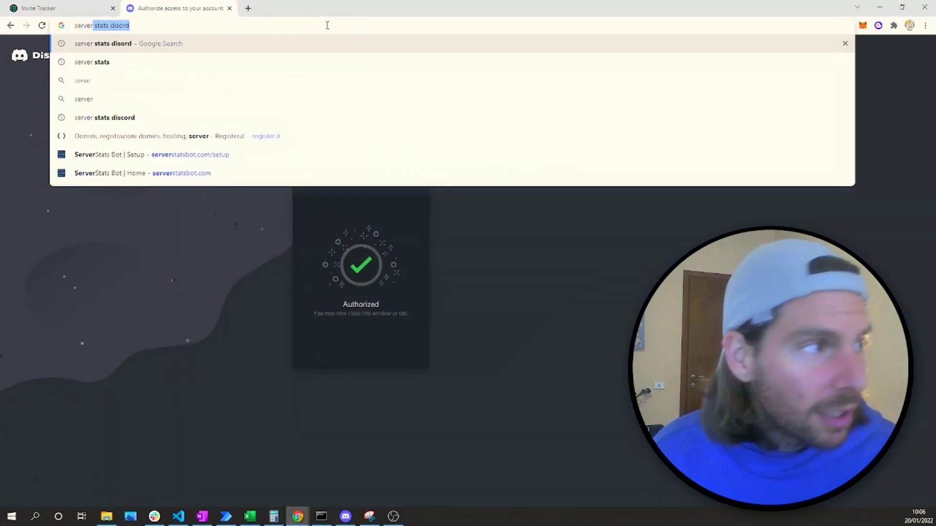
key(Return)
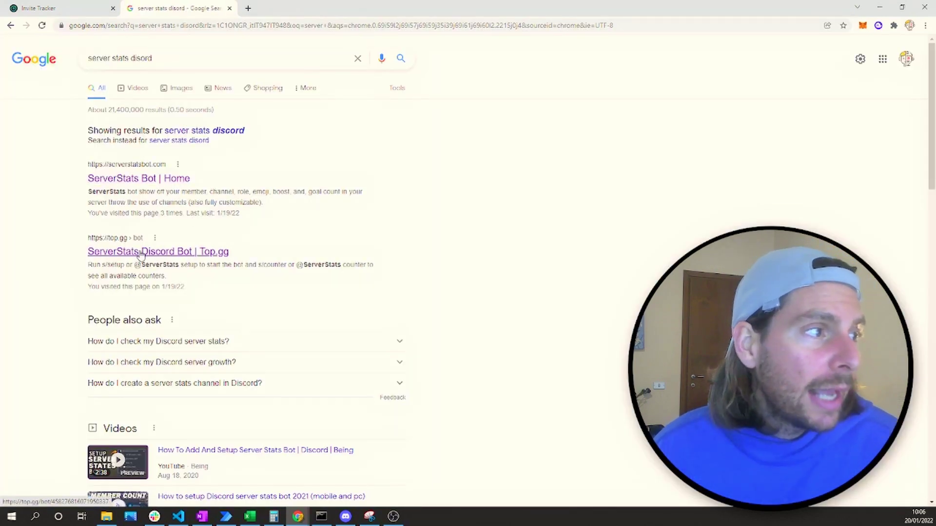
click(131, 183)
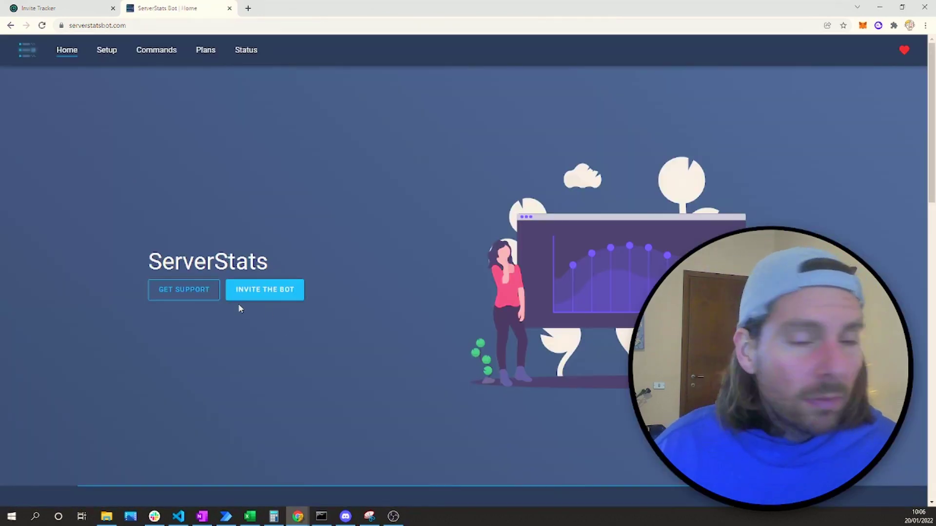
Invite and authorize ServerStats on NFT-Lottery, then read through its setup tips page.
click(264, 290)
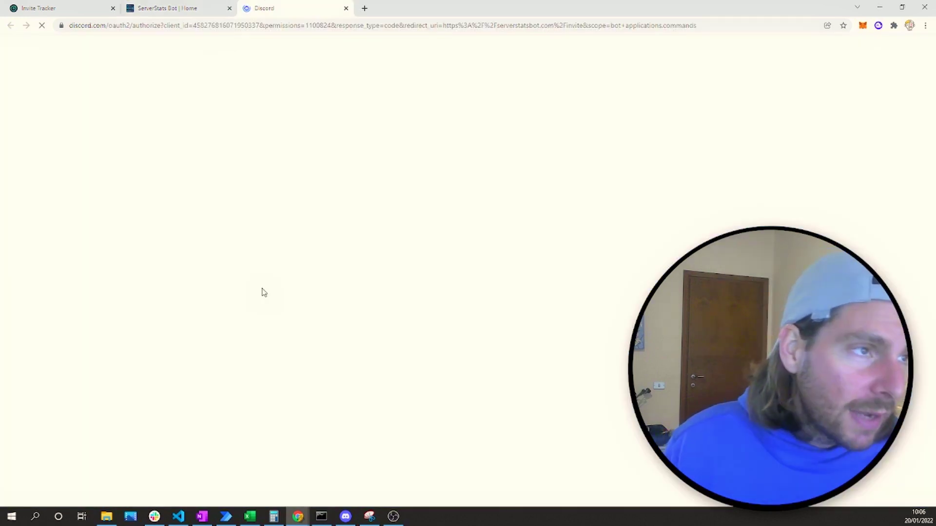
click(351, 344)
click(334, 366)
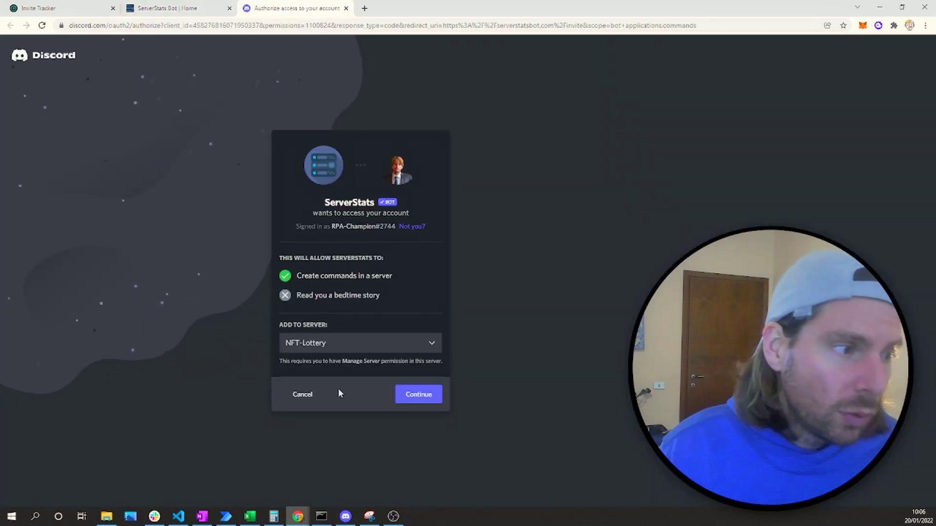
click(415, 398)
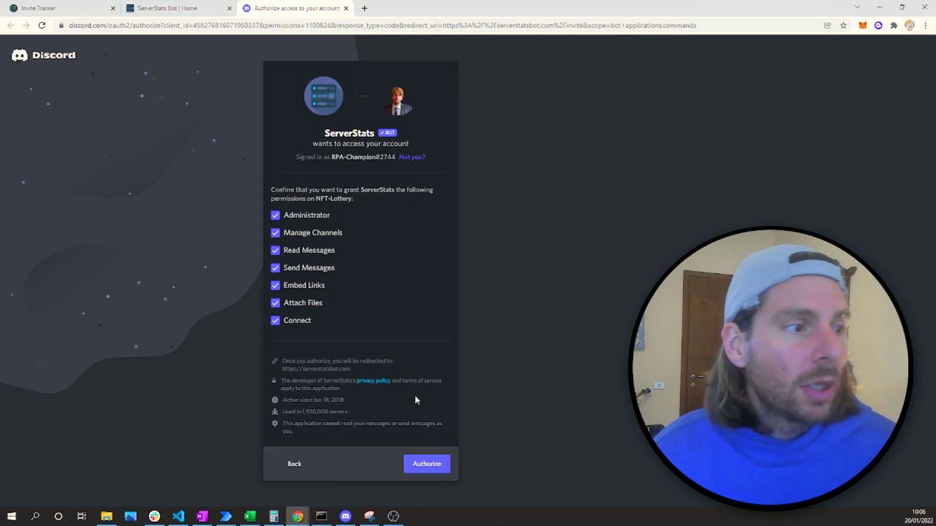
click(445, 468)
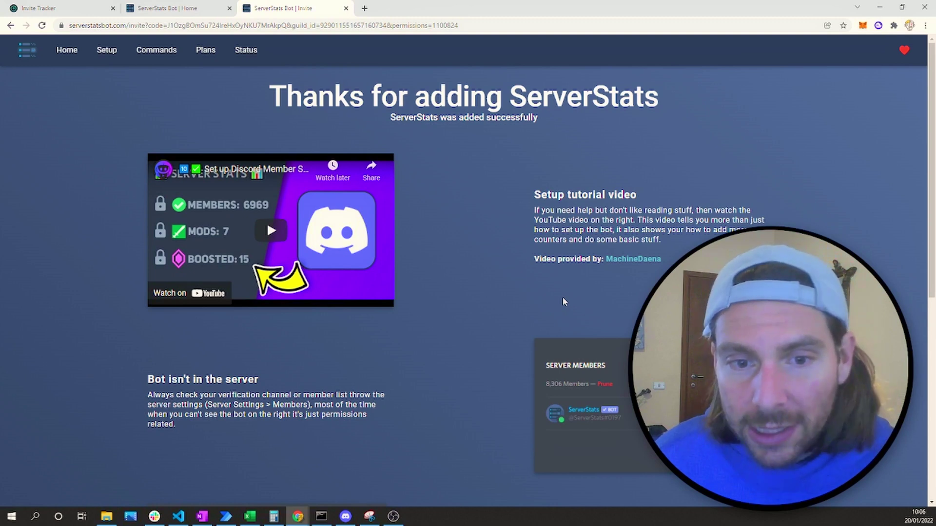
scroll(320, 273, down, 3)
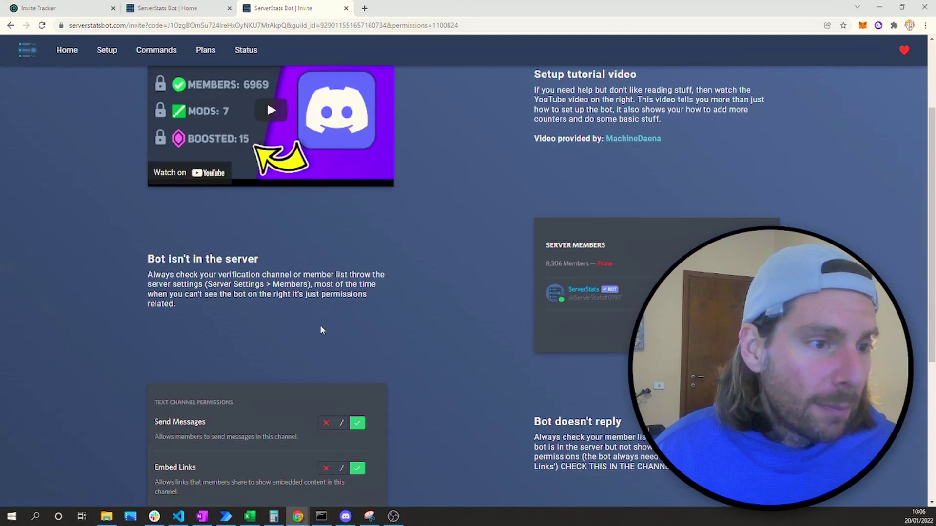
scroll(321, 331, down, 4)
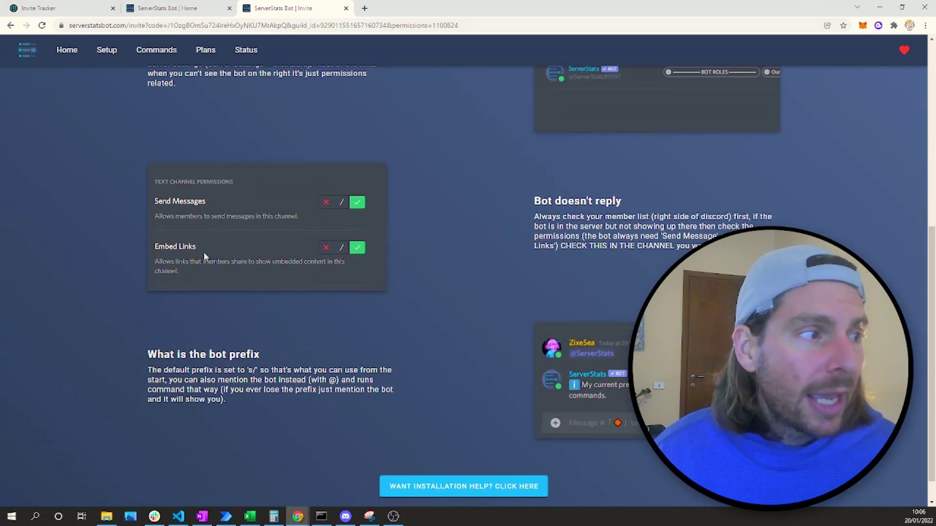
scroll(366, 266, down, 1)
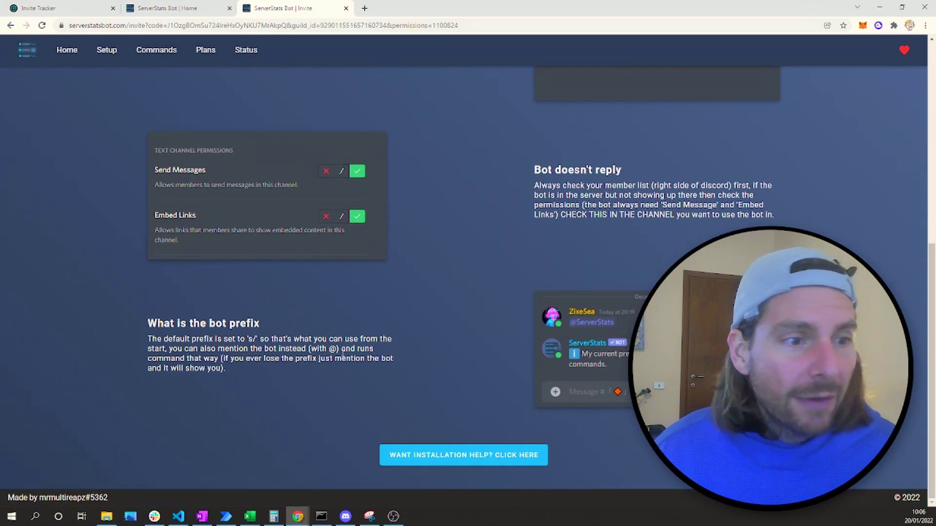